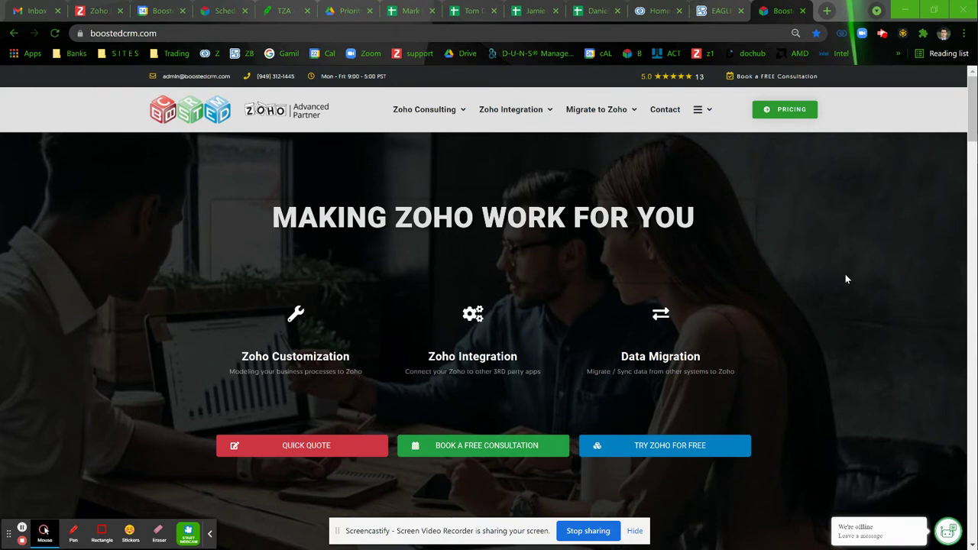
# Switch to the Chrome window showing the client portal's Admin Dashboard.
pyautogui.moveTo(974, 280)
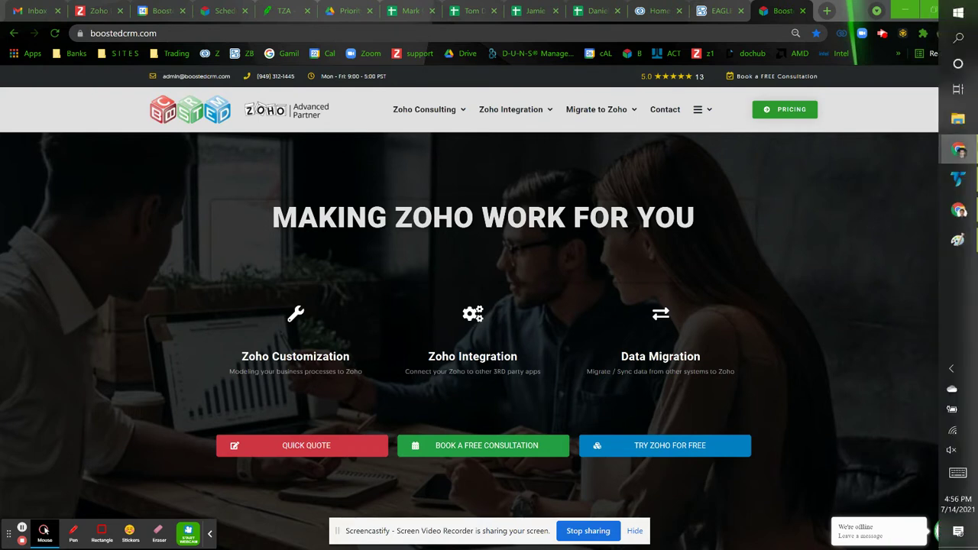
pyautogui.click(956, 215)
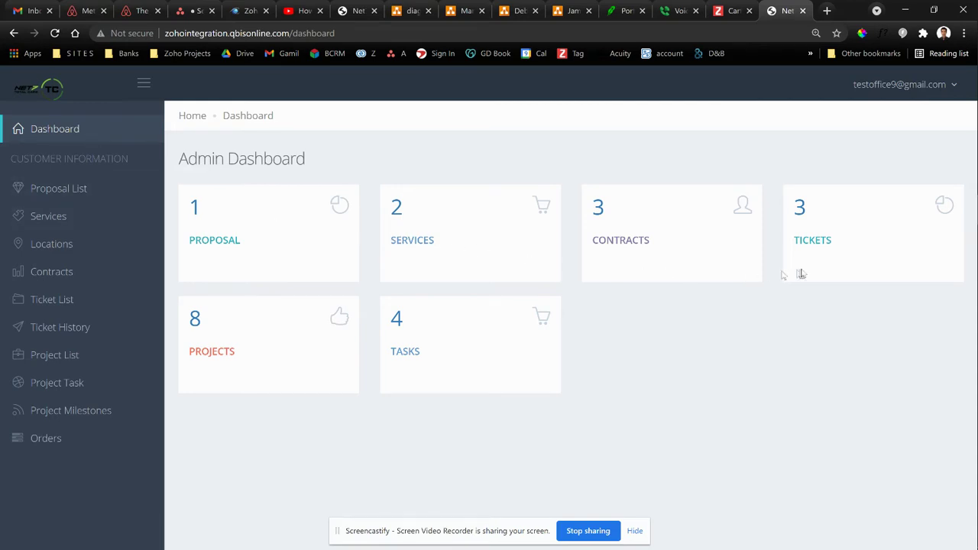
# Highlight the PROJECTS and TICKETS counts on the Admin Dashboard.
pyautogui.moveTo(245, 350); pyautogui.dragTo(188, 353)
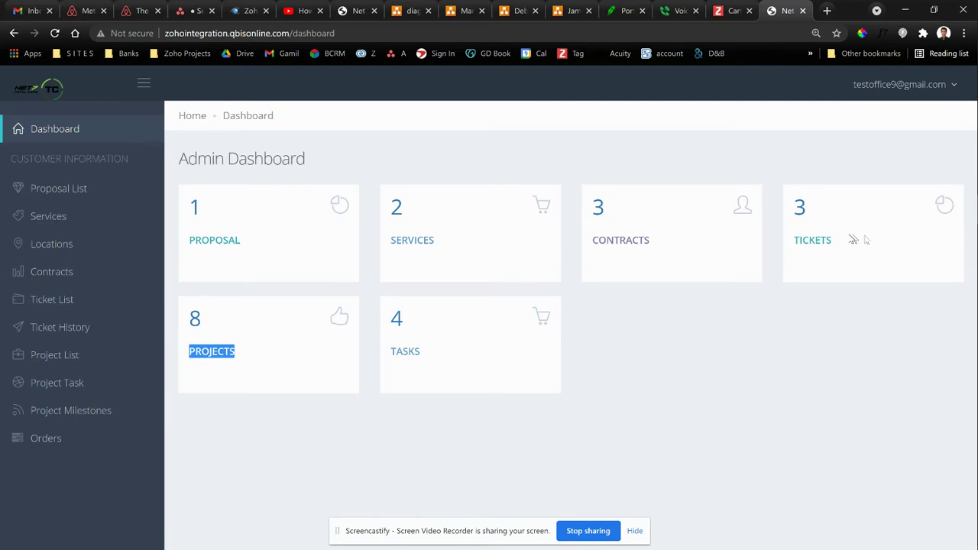
pyautogui.moveTo(855, 239); pyautogui.dragTo(780, 244)
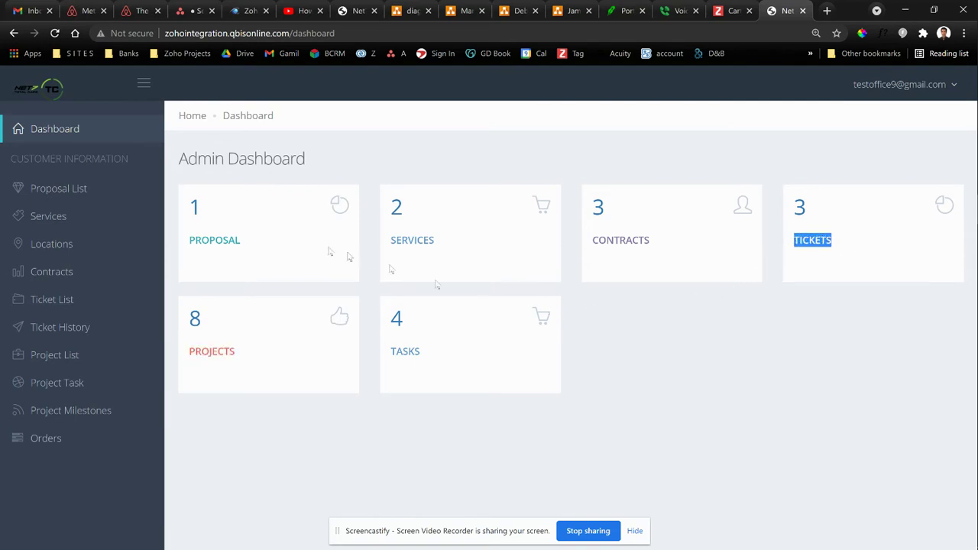
# Open the Test Boosted Deal 02 proposal from the Proposal List and scroll through its full details.
pyautogui.click(73, 190)
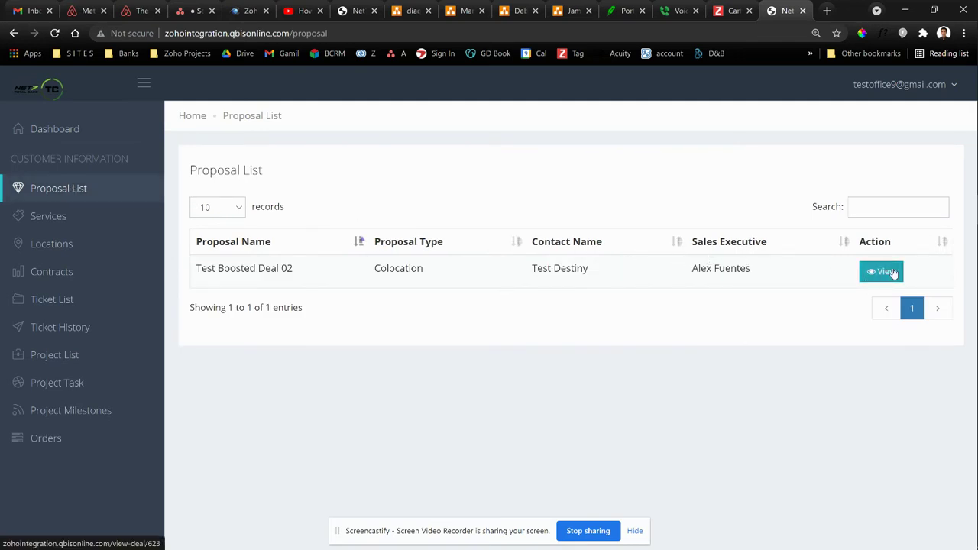
pyautogui.click(893, 273)
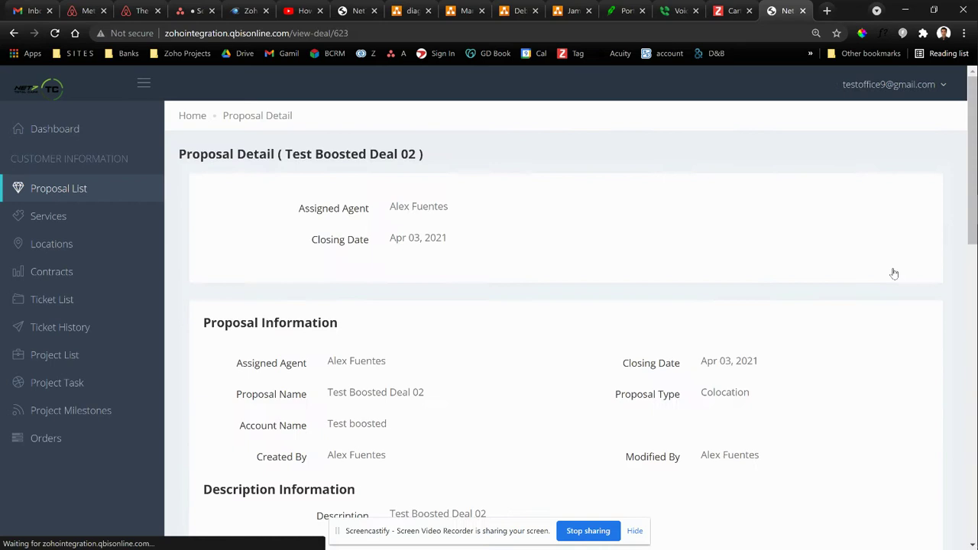
pyautogui.scroll(-5, 715, 260)
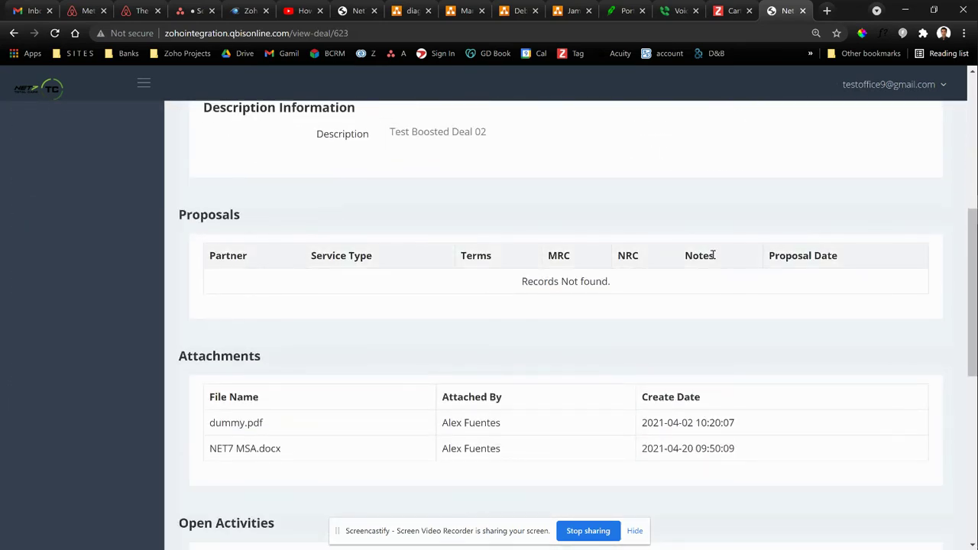
pyautogui.scroll(-2, 713, 255)
pyautogui.scroll(-1, 472, 223)
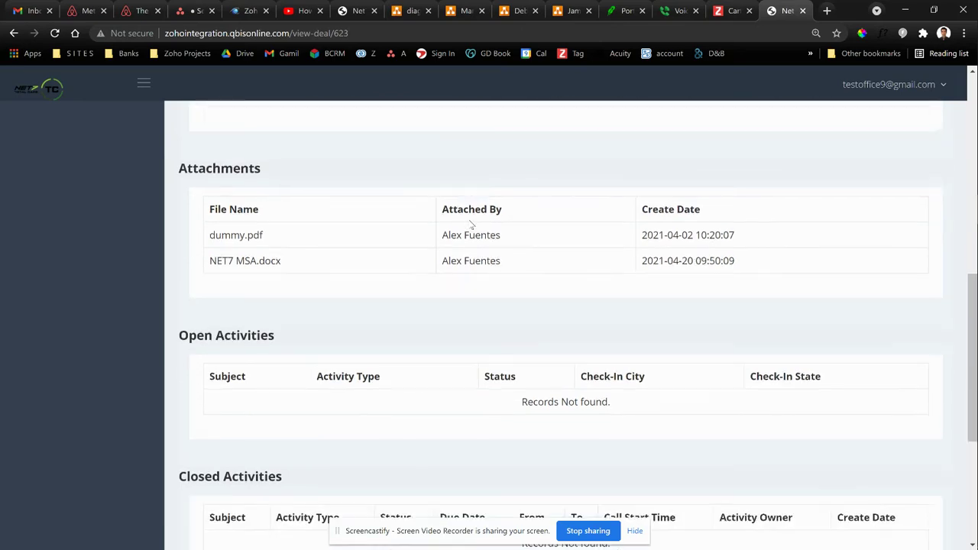
pyautogui.scroll(-2, 472, 223)
pyautogui.scroll(-2, 480, 306)
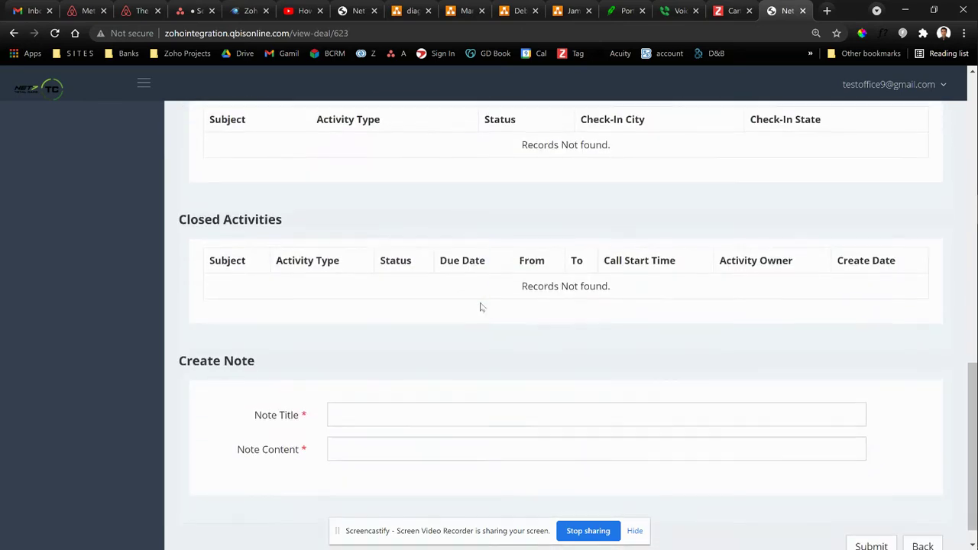
pyautogui.scroll(-1, 481, 306)
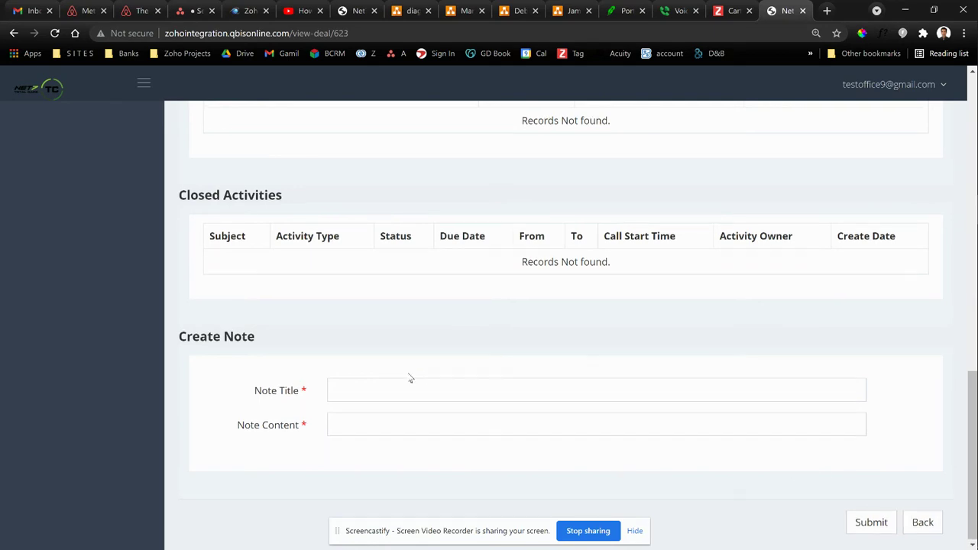
pyautogui.scroll(15, 411, 378)
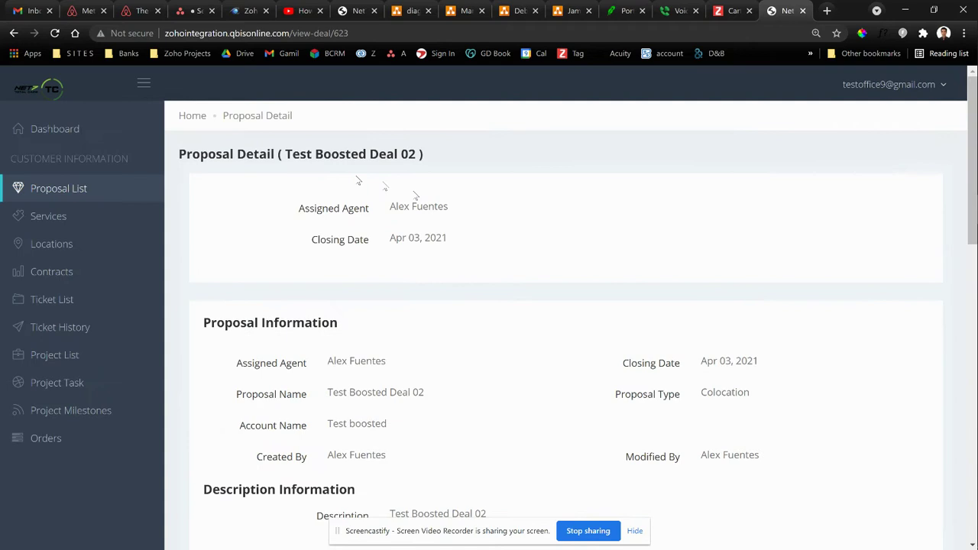
pyautogui.click(56, 221)
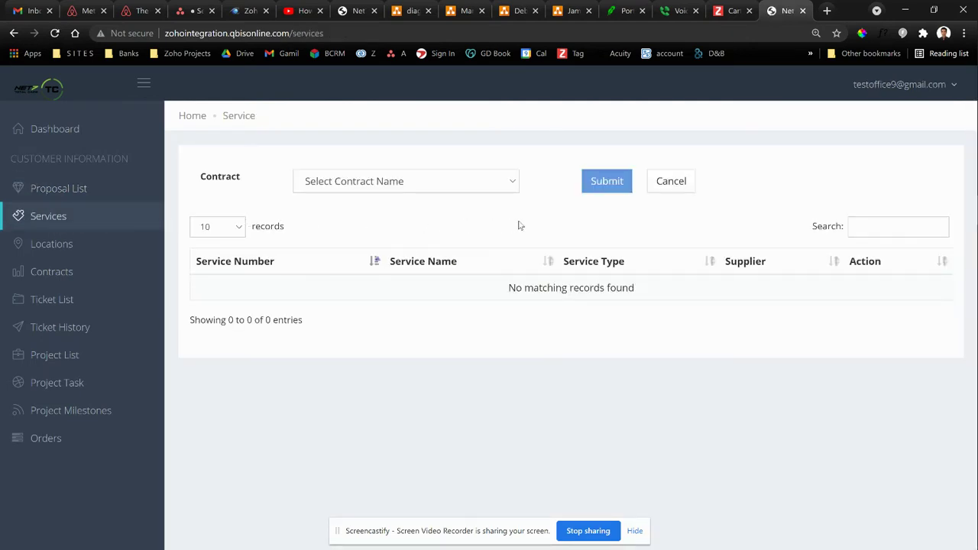
# List the services for Test Boosted Contract, then for test contract for service.
pyautogui.click(470, 185)
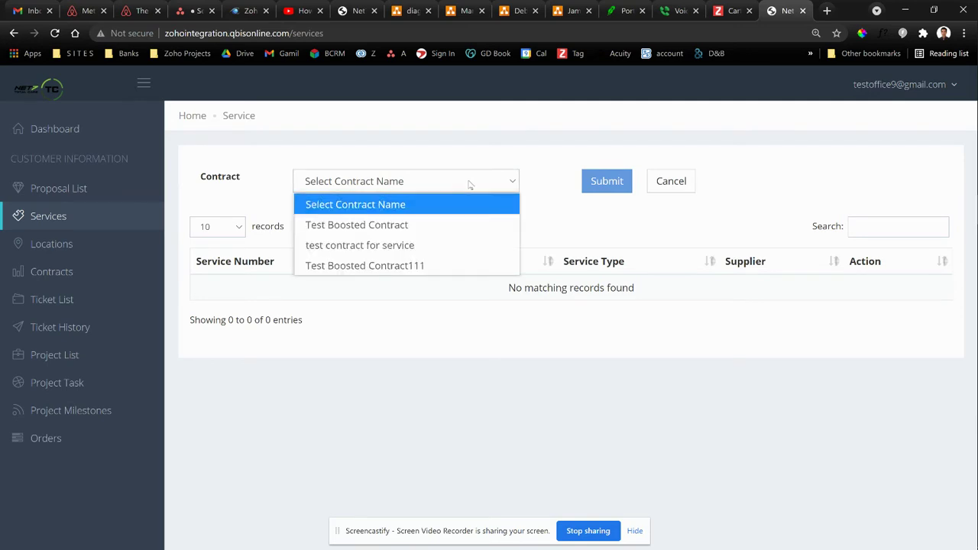
pyautogui.click(440, 227)
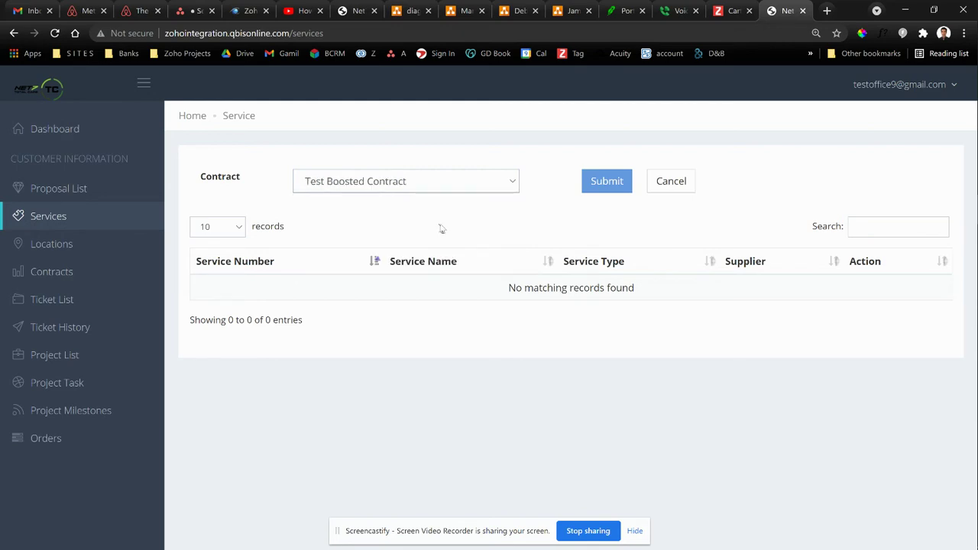
pyautogui.click(594, 189)
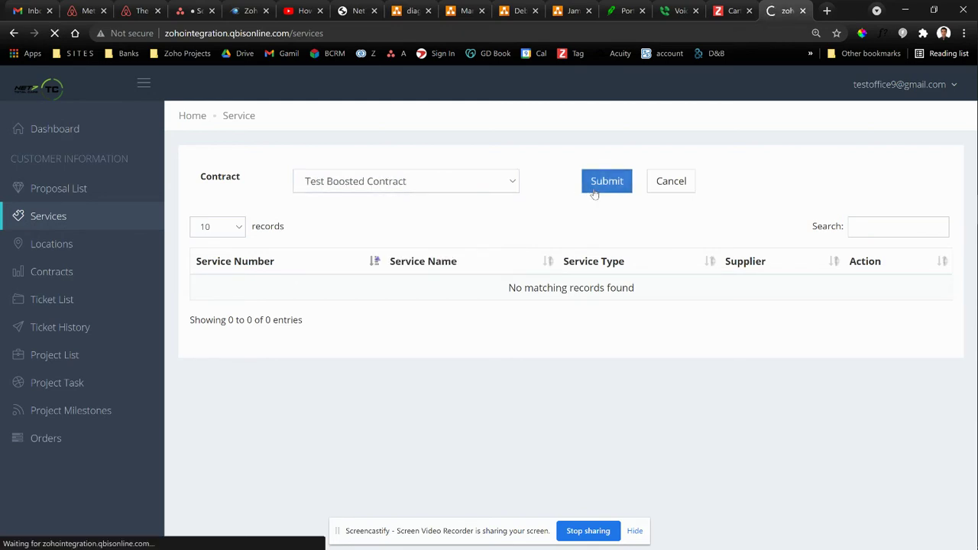
pyautogui.click(416, 191)
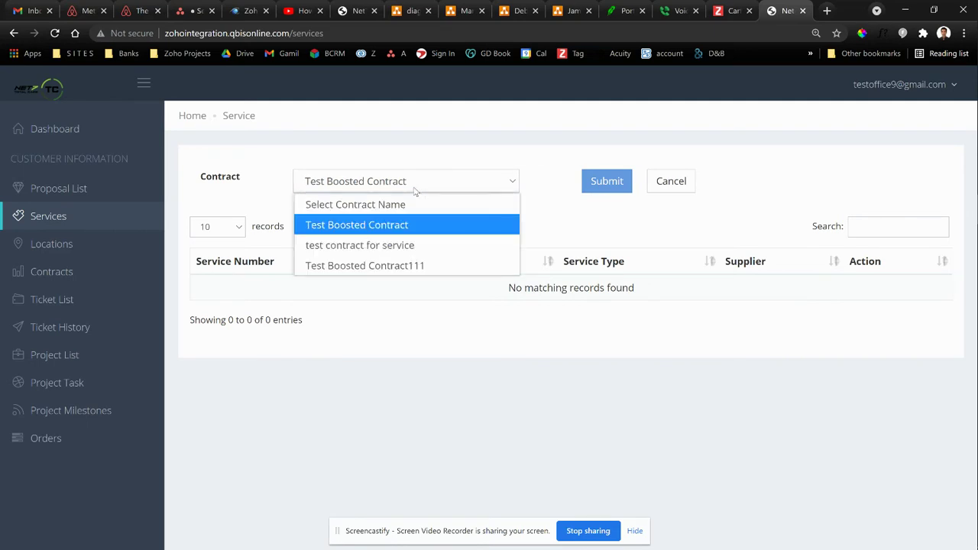
pyautogui.click(390, 243)
pyautogui.click(615, 187)
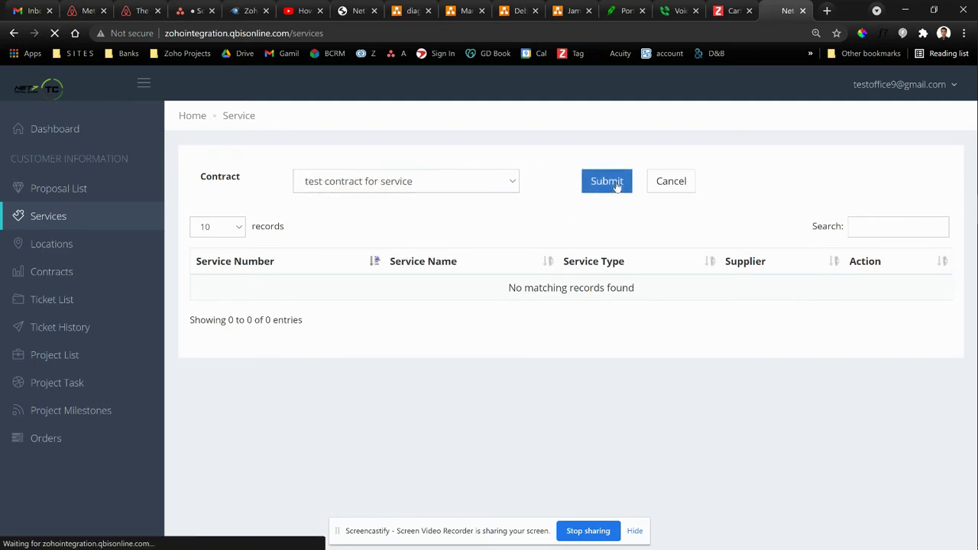
# List services for Test Boosted Contract111 and view the Test Boosted Inventory15 (#INV-1554) details.
pyautogui.click(459, 188)
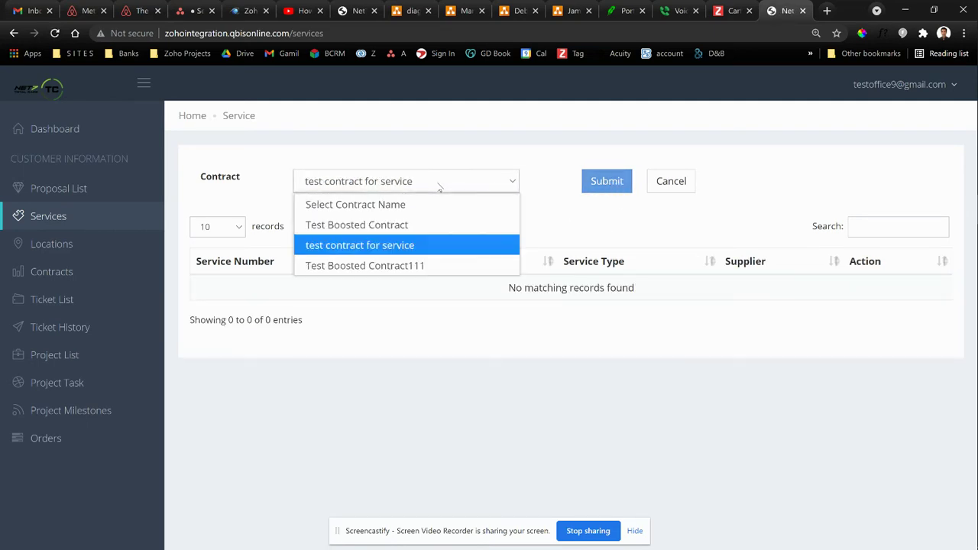
pyautogui.click(376, 268)
pyautogui.click(617, 186)
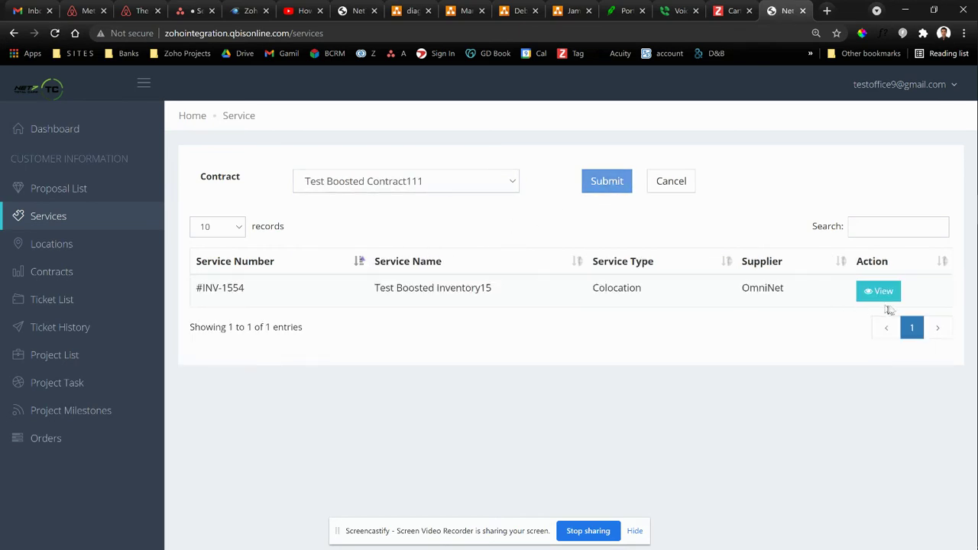
pyautogui.click(881, 294)
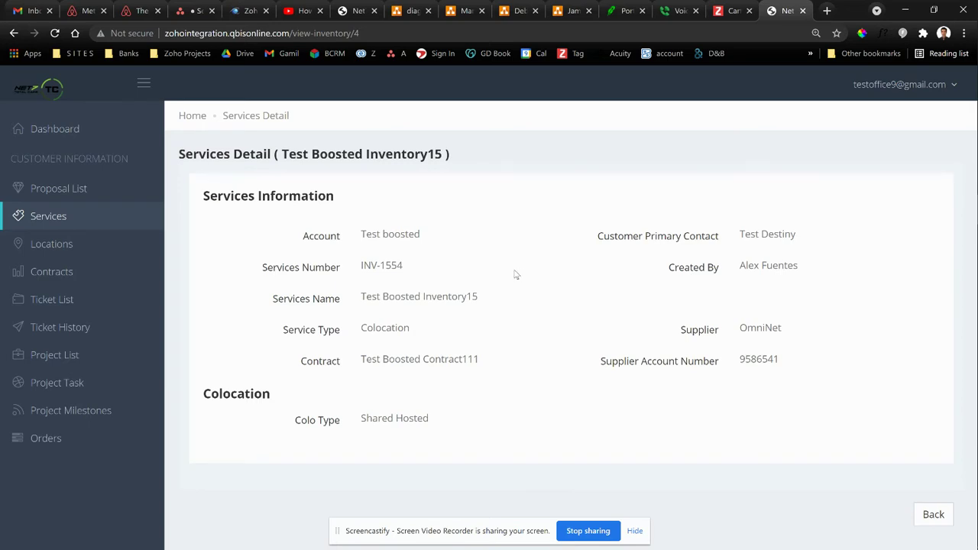
pyautogui.click(54, 252)
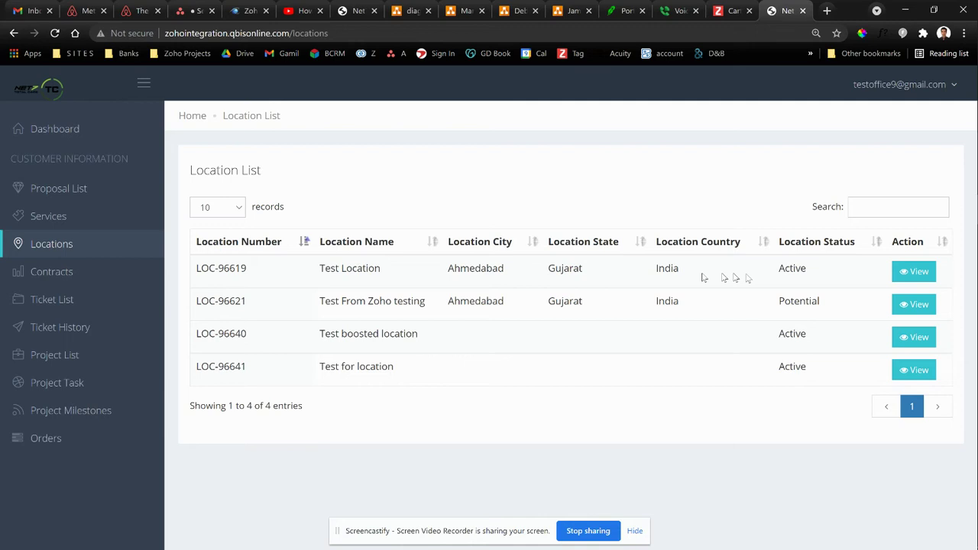
# View the Test Location (LOC-96619) record, scrolling through its orders, inventory and contracts.
pyautogui.click(912, 274)
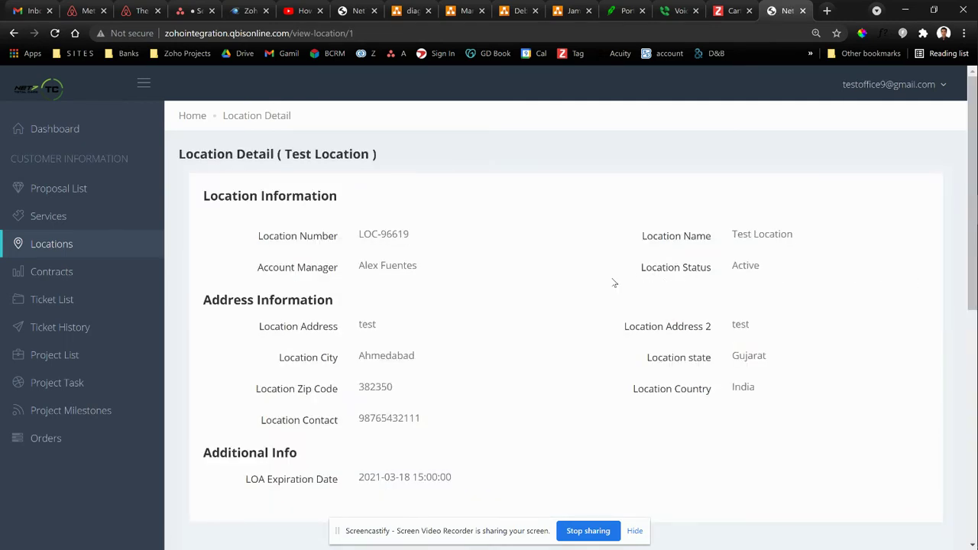
pyautogui.scroll(-3, 461, 249)
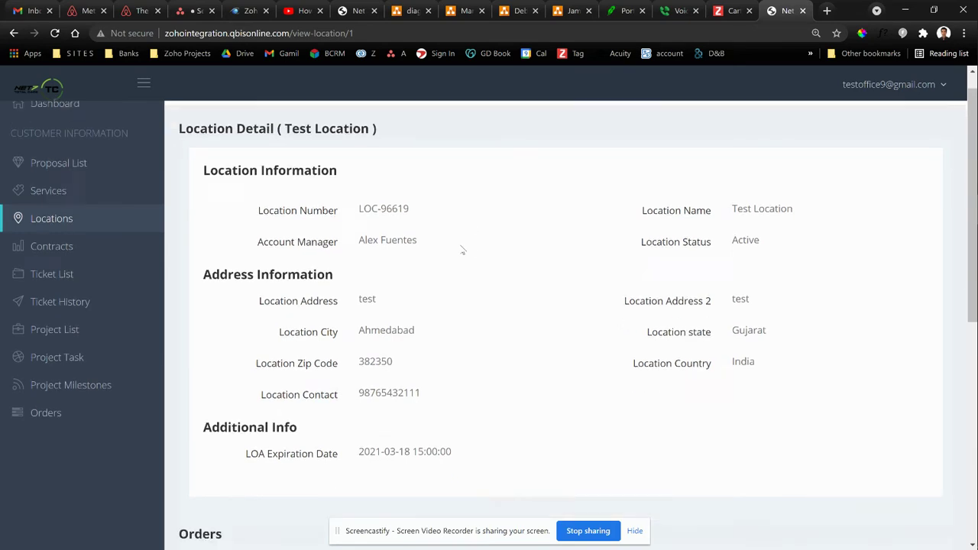
pyautogui.scroll(-2, 462, 250)
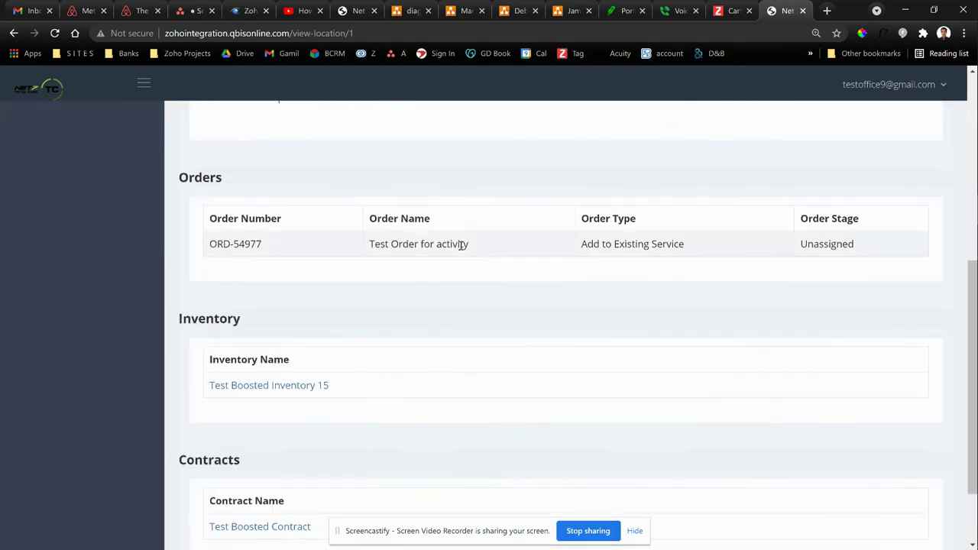
pyautogui.scroll(-2, 462, 244)
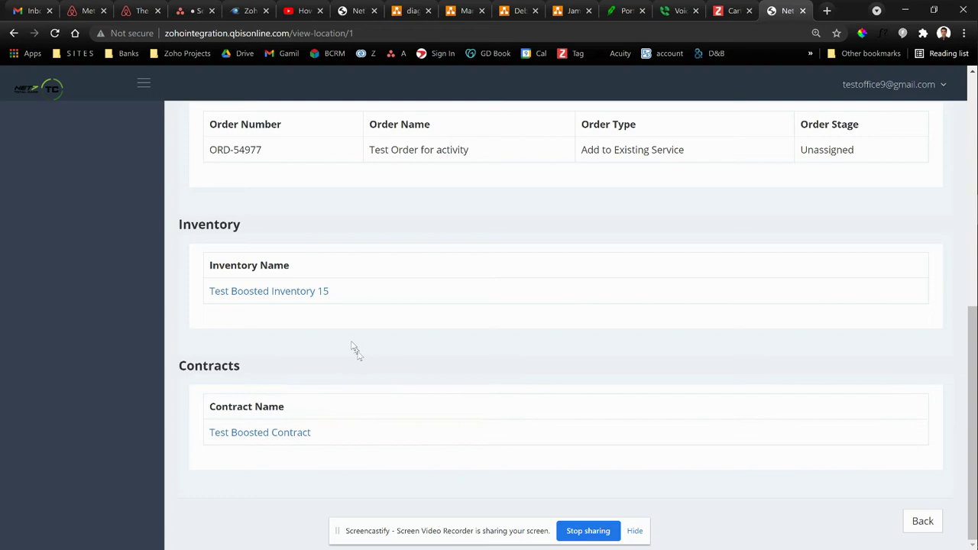
pyautogui.scroll(7, 354, 344)
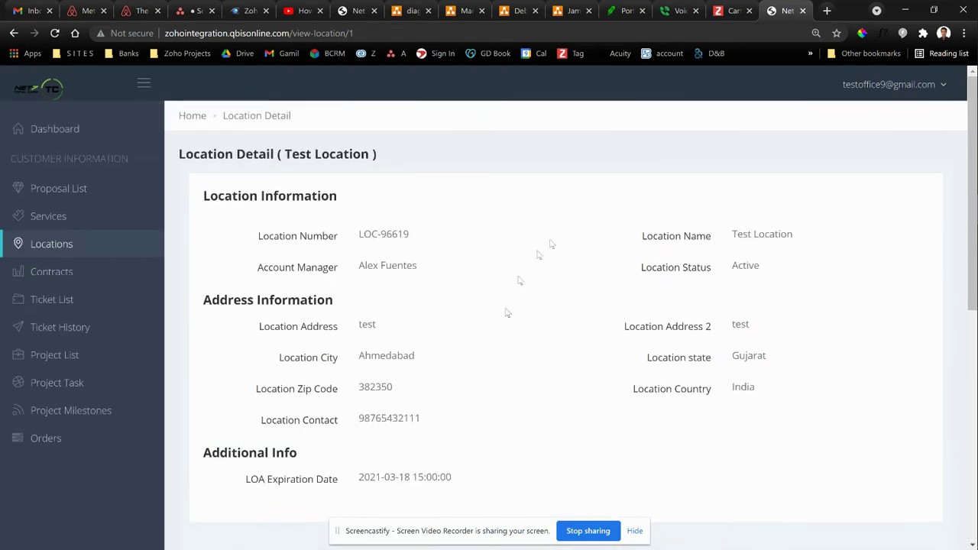
# Open Test Boosted Contract111 from the Contract List and scroll through its details.
pyautogui.click(54, 274)
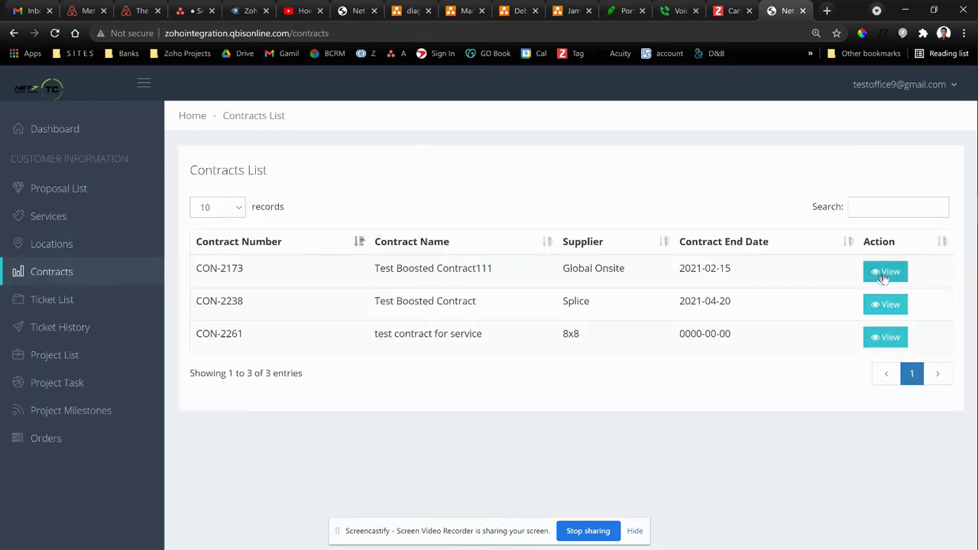
pyautogui.click(886, 277)
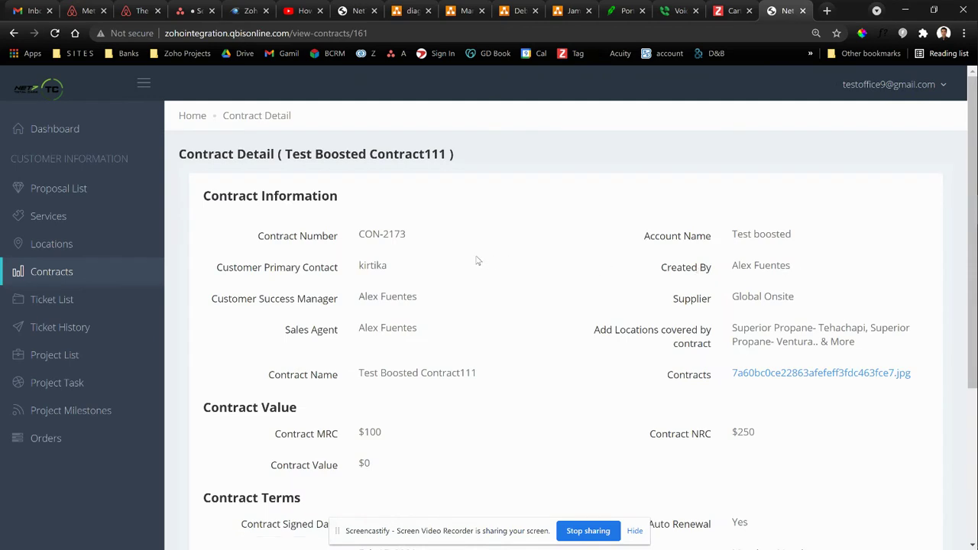
pyautogui.scroll(-3, 477, 260)
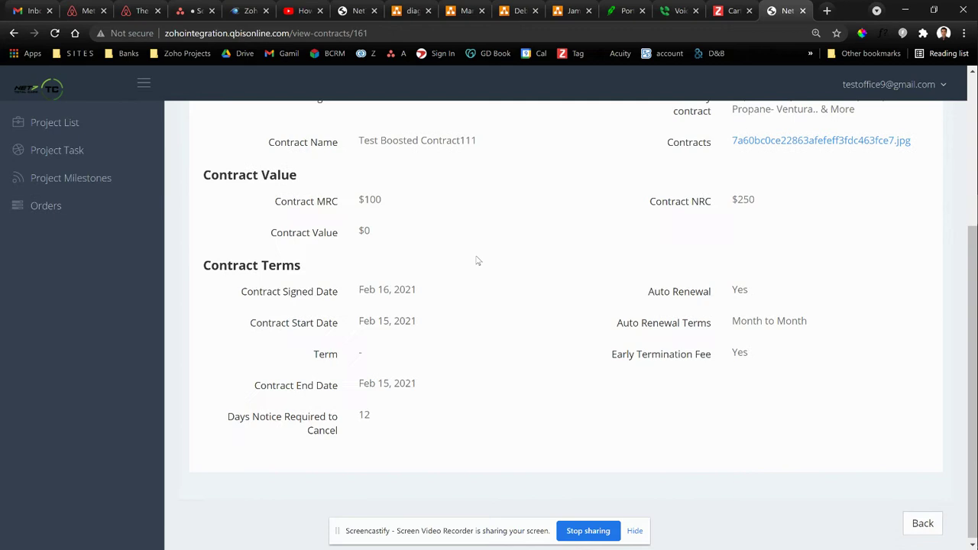
pyautogui.scroll(3, 476, 261)
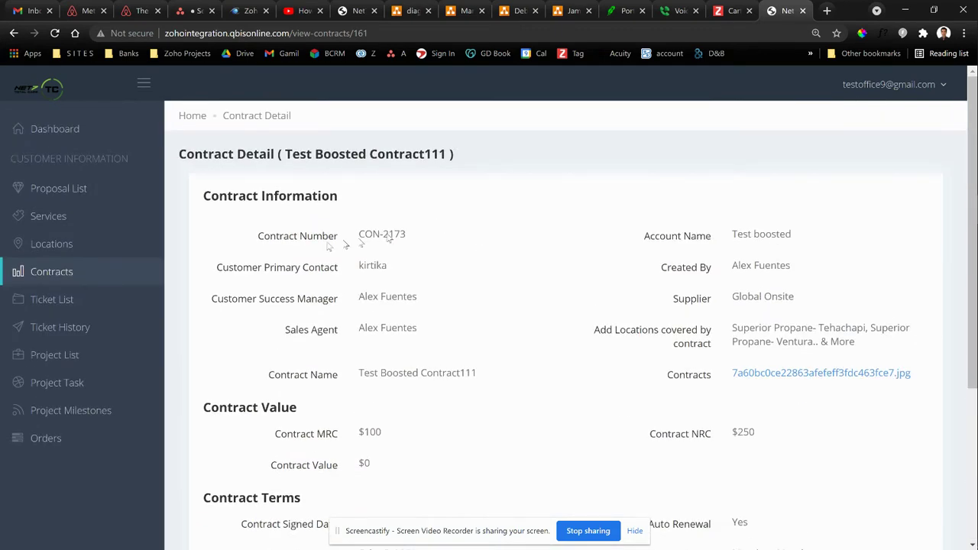
pyautogui.click(44, 301)
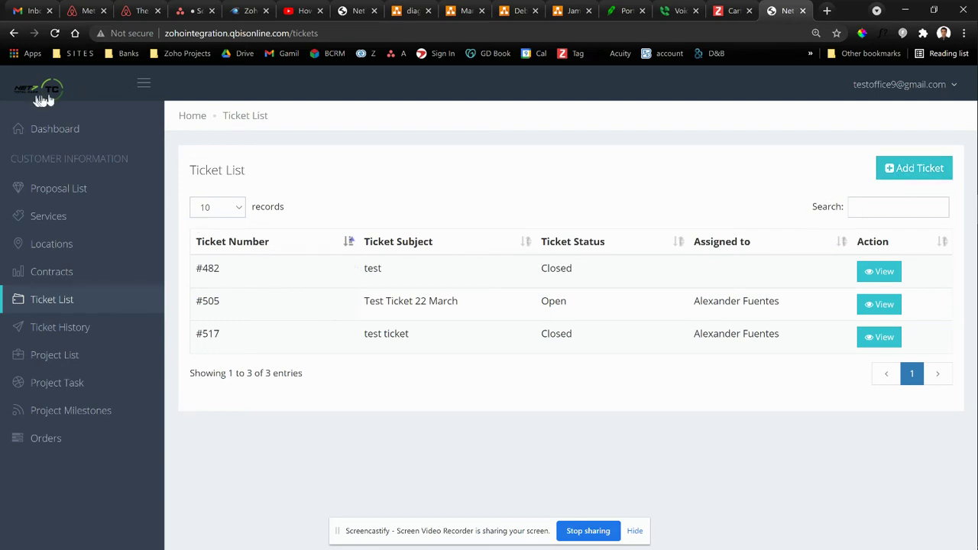
# View closed ticket #482 and scroll through its comments, attachments, activities and resolution.
pyautogui.click(883, 272)
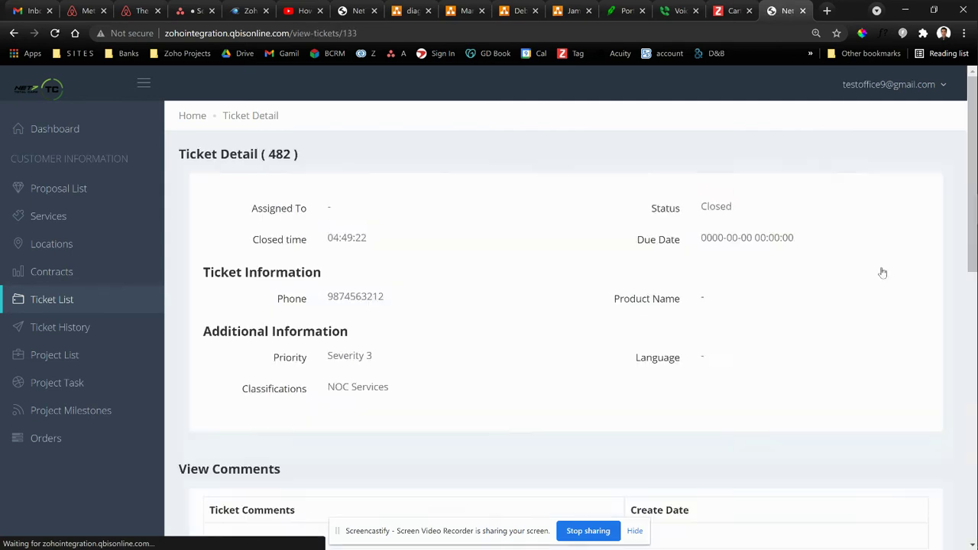
pyautogui.scroll(-5, 649, 265)
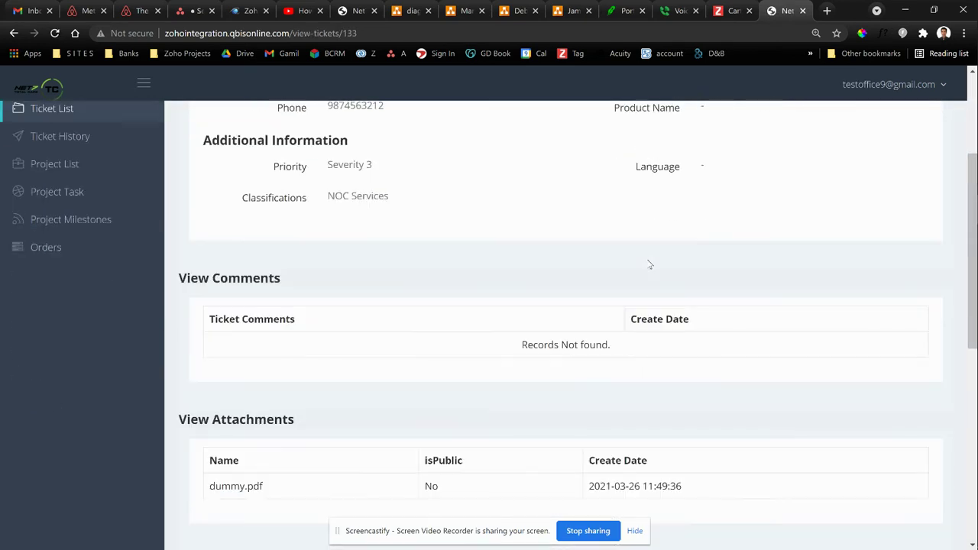
pyautogui.scroll(-2, 650, 264)
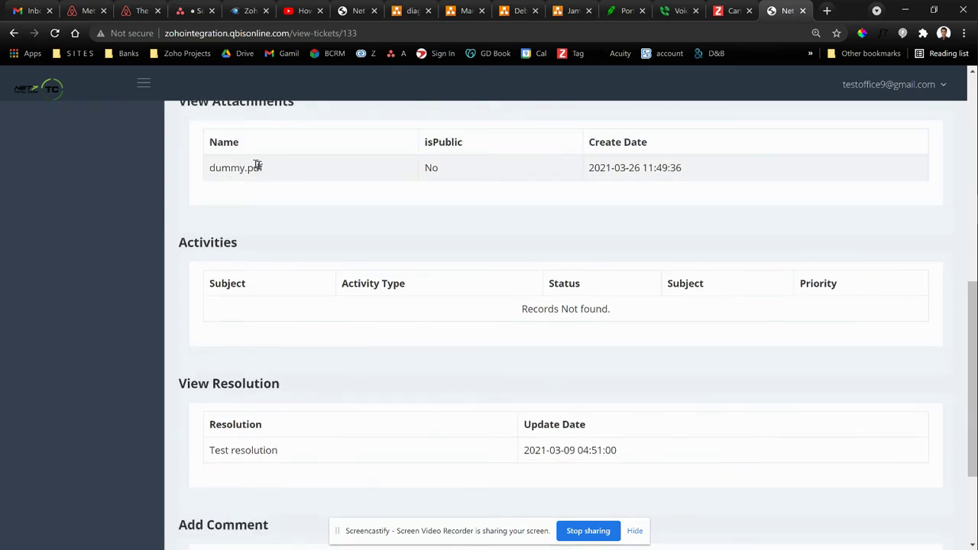
pyautogui.scroll(-1, 492, 240)
pyautogui.scroll(-2, 491, 240)
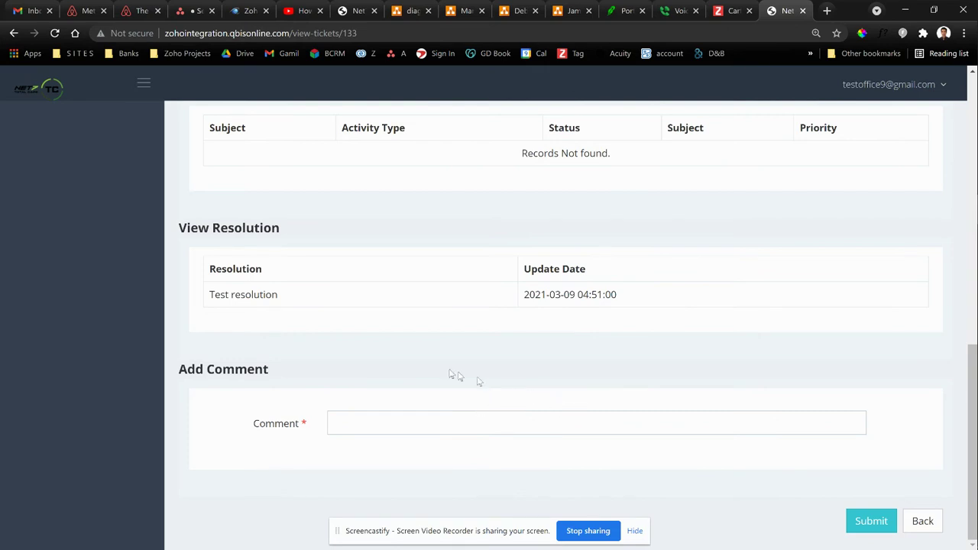
pyautogui.scroll(6, 451, 375)
pyautogui.scroll(4, 451, 375)
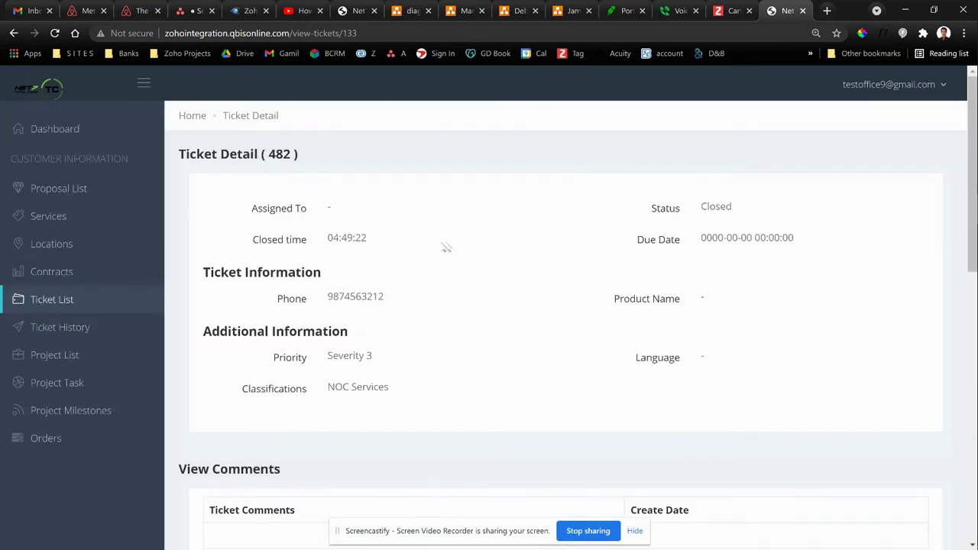
pyautogui.click(77, 334)
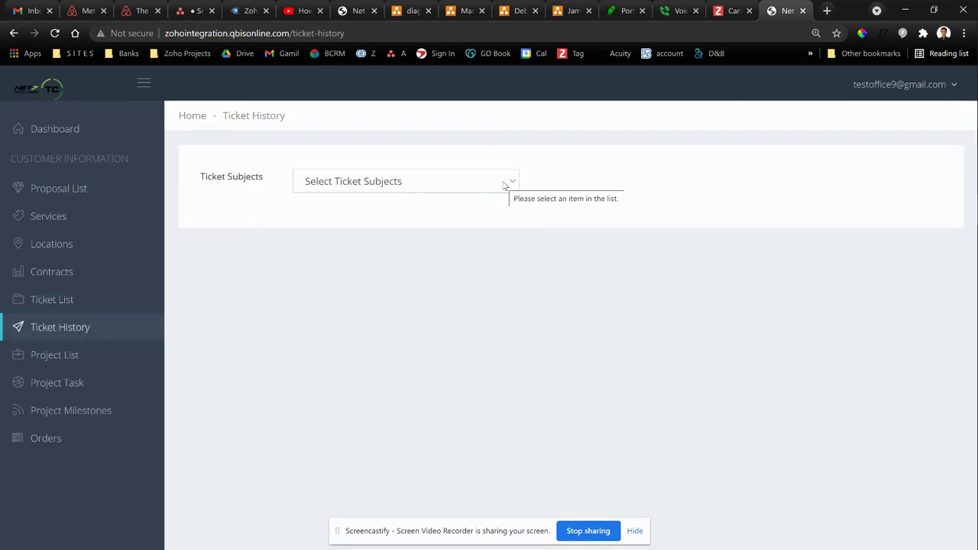
# Choose Test Ticket 22 March in Ticket Subjects and scroll through ticket #505's change history.
pyautogui.click(504, 186)
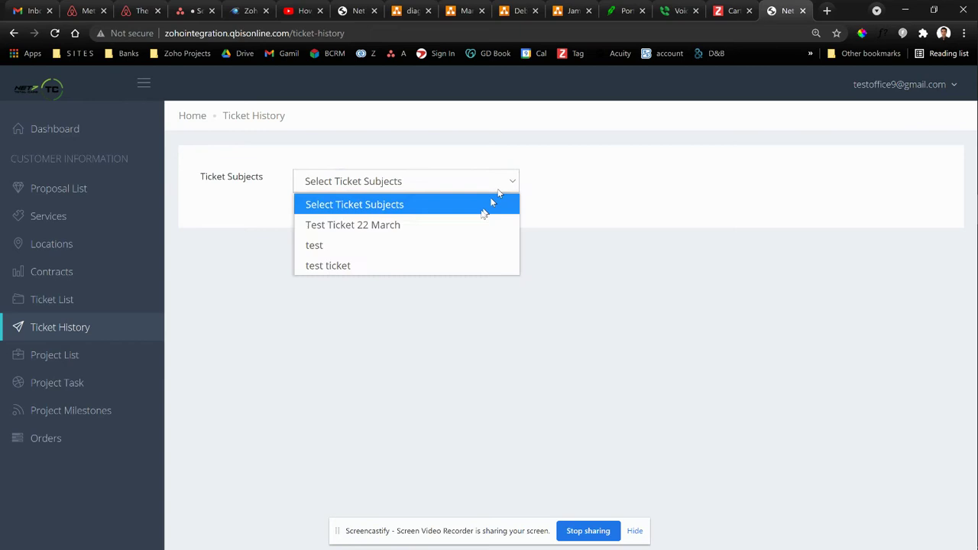
pyautogui.click(468, 232)
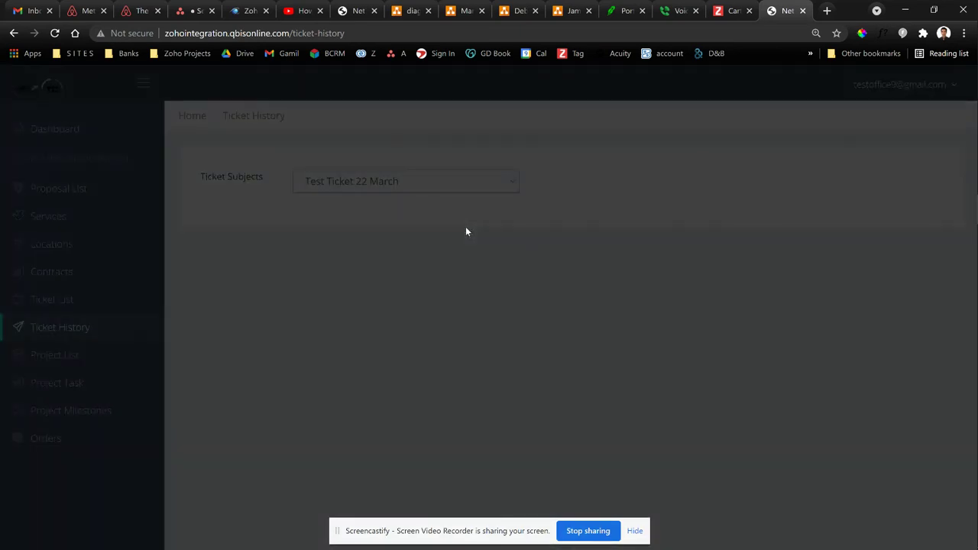
pyautogui.scroll(-7, 468, 232)
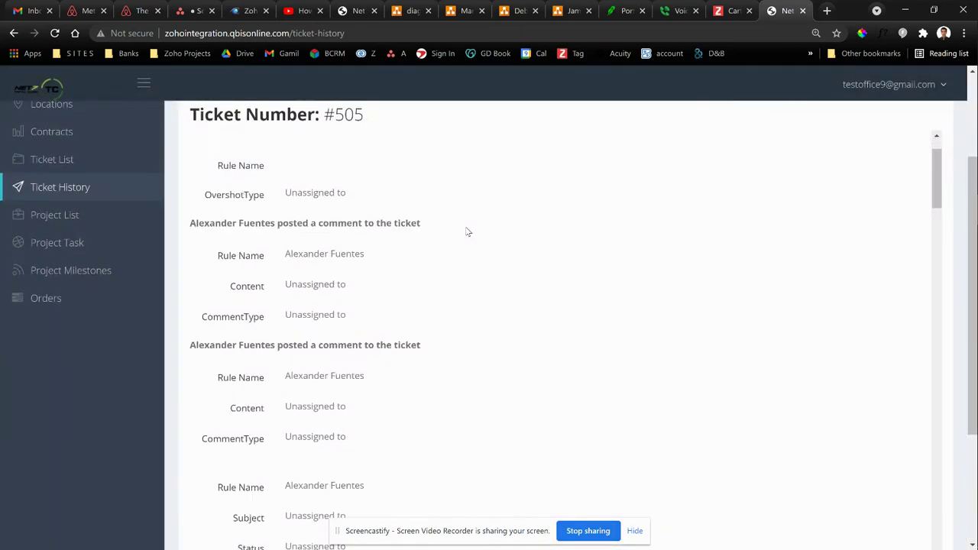
pyautogui.scroll(-8, 467, 232)
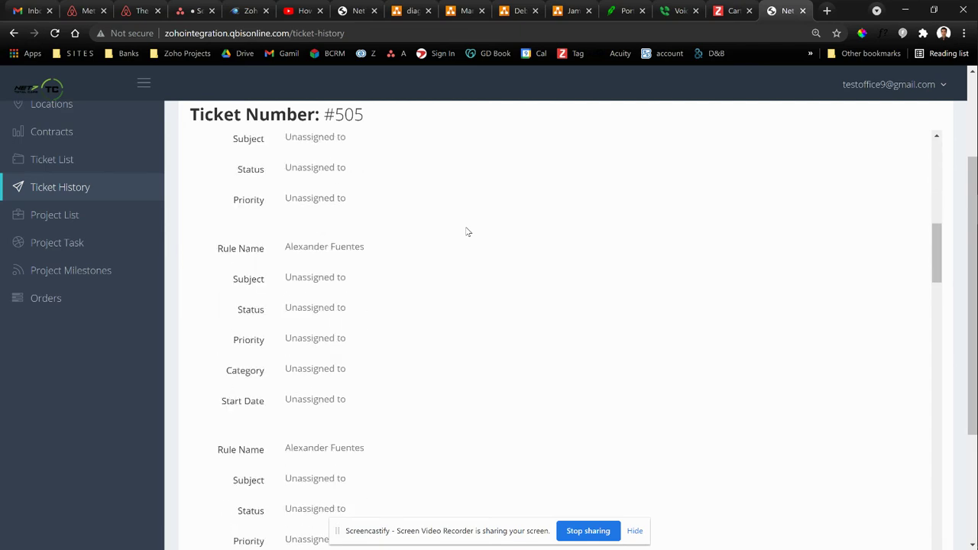
pyautogui.scroll(-8, 468, 232)
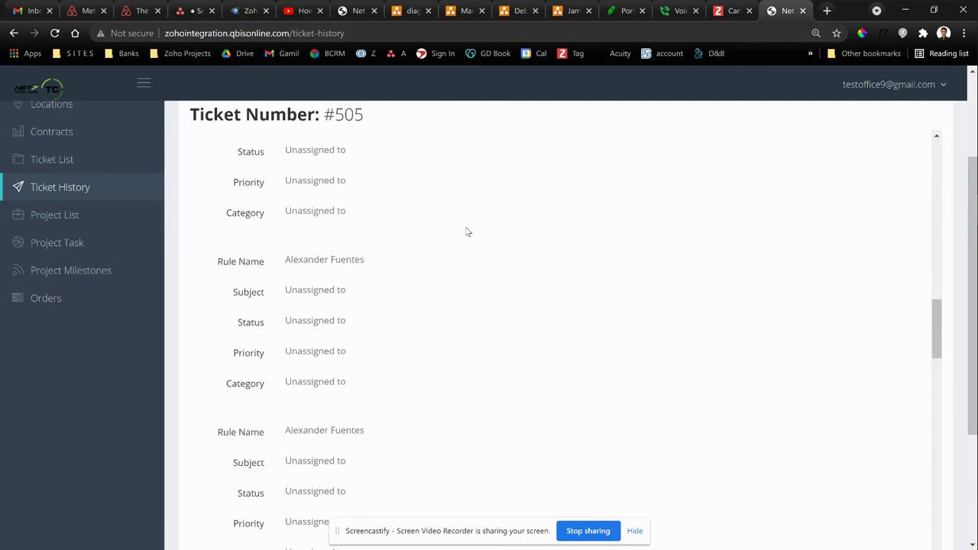
pyautogui.scroll(-8, 468, 232)
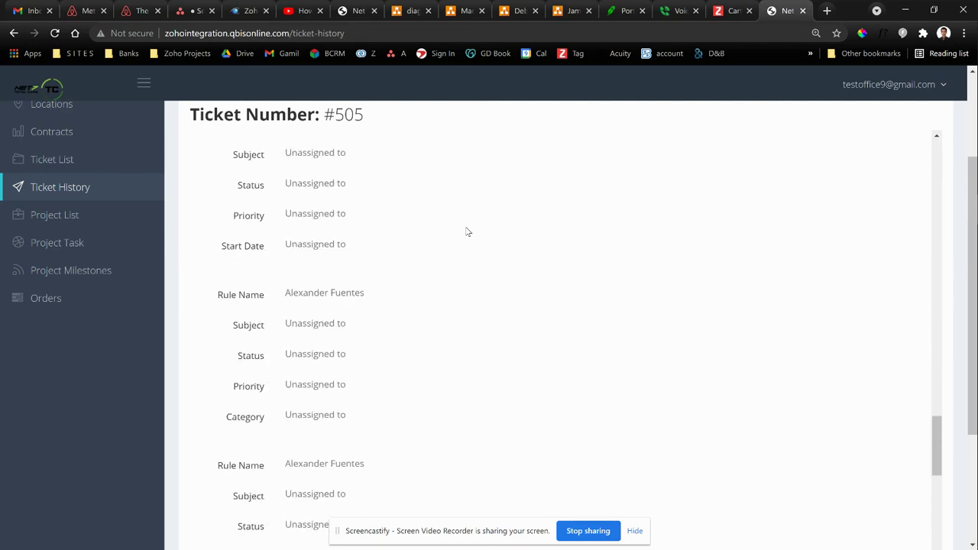
pyautogui.scroll(10, 468, 232)
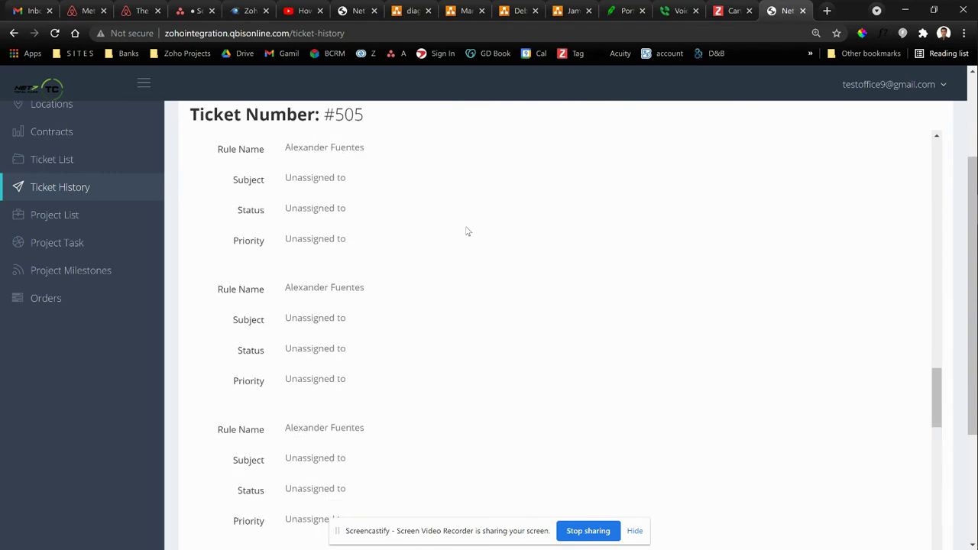
pyautogui.scroll(3, 468, 232)
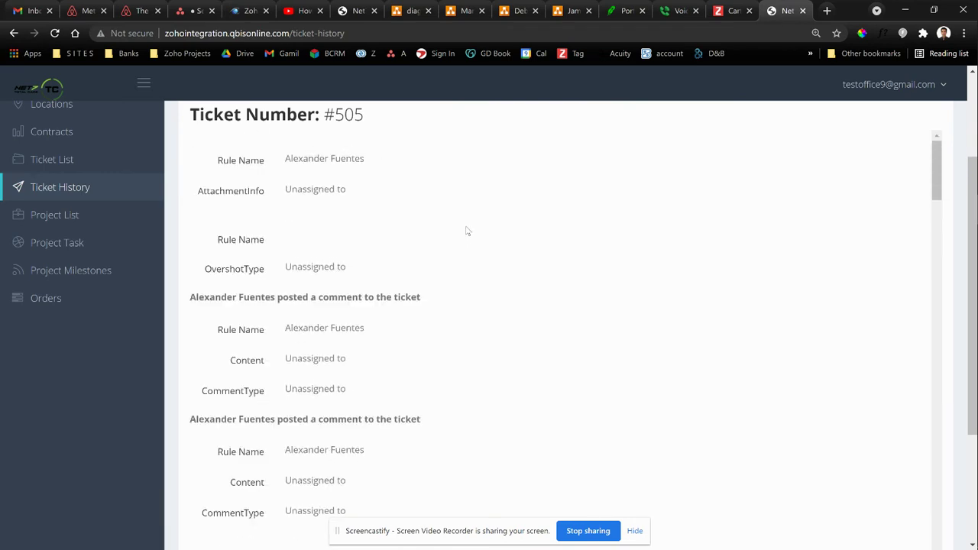
pyautogui.click(70, 217)
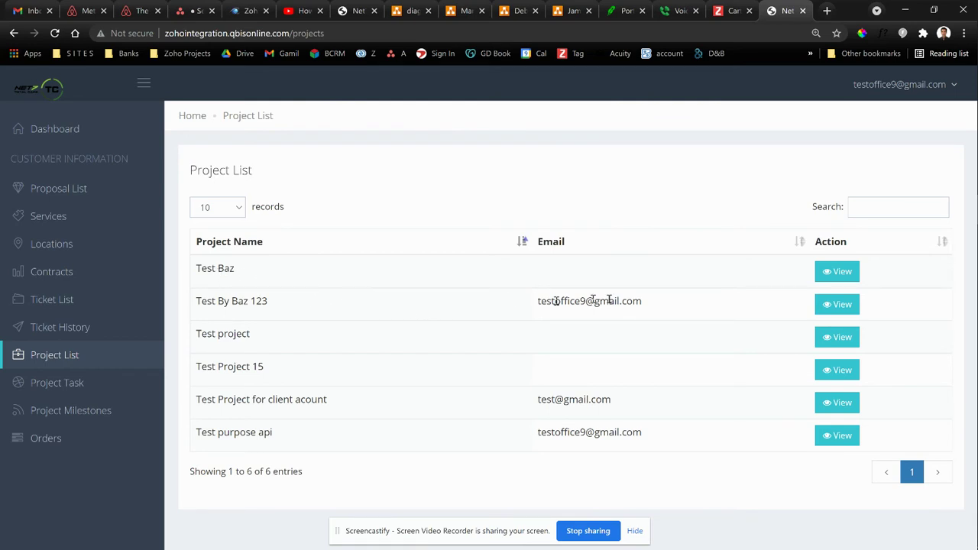
# View the Test Baz project, scrolling through its account, currency and note form.
pyautogui.click(839, 273)
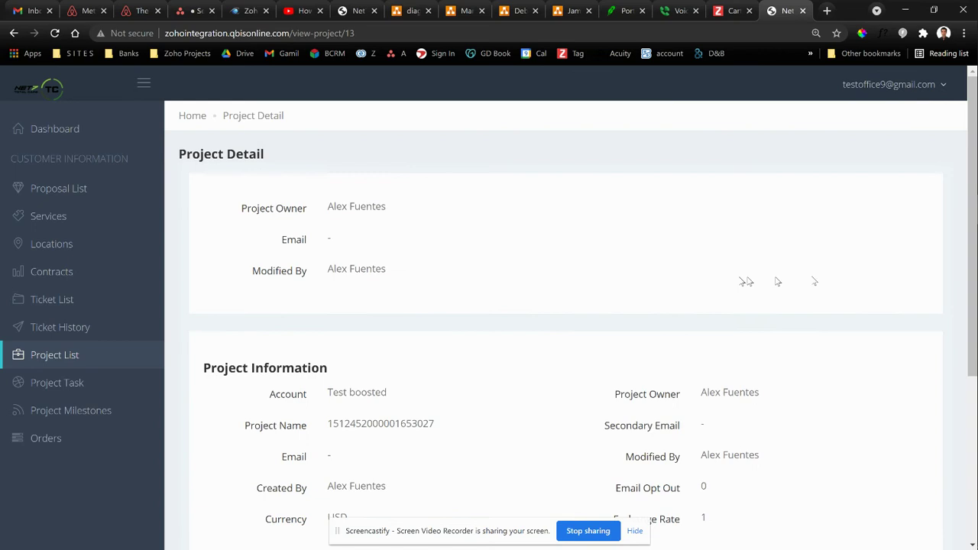
pyautogui.scroll(-2, 631, 273)
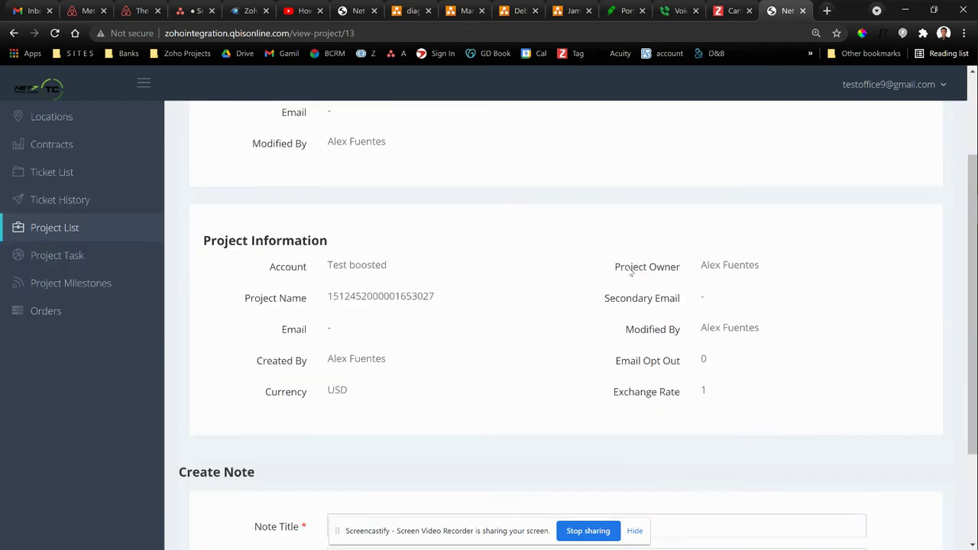
pyautogui.scroll(-2, 631, 273)
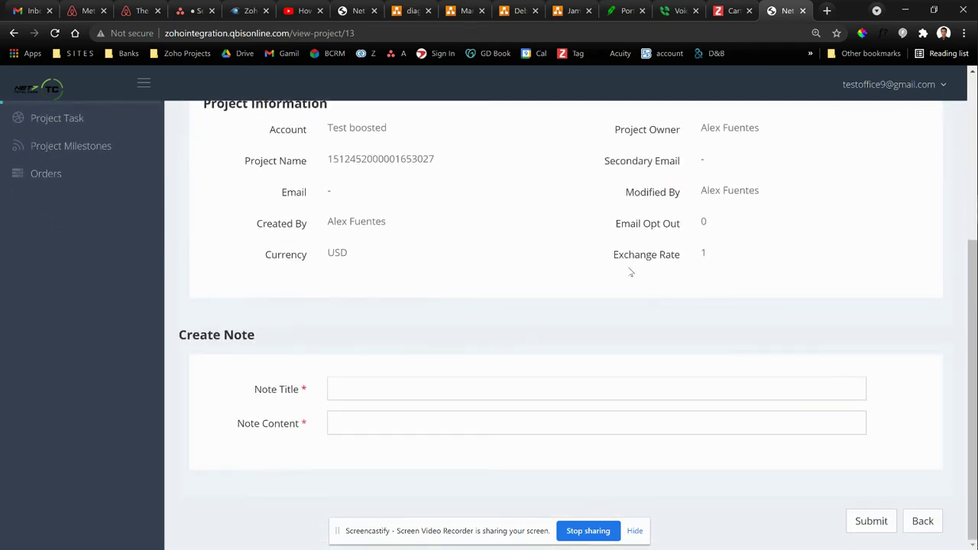
pyautogui.scroll(4, 631, 273)
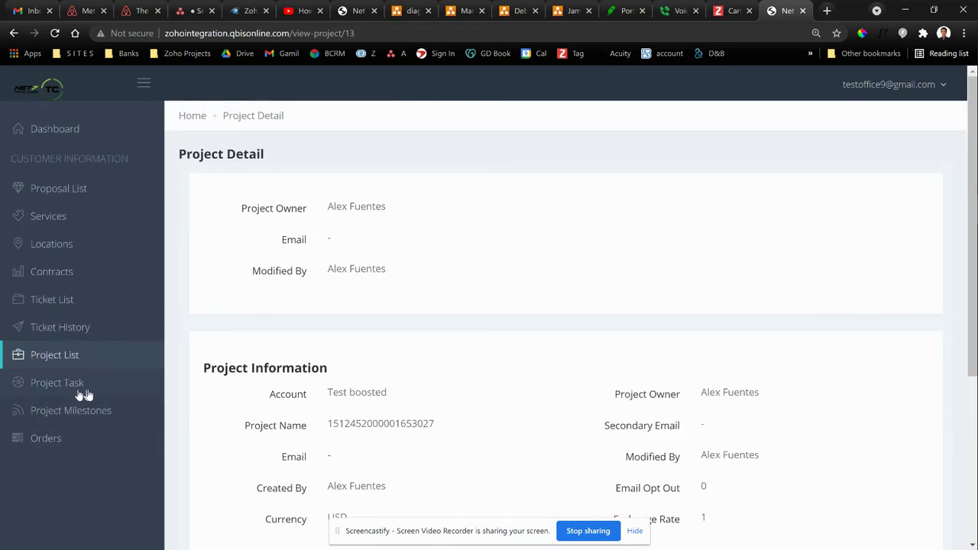
pyautogui.click(48, 391)
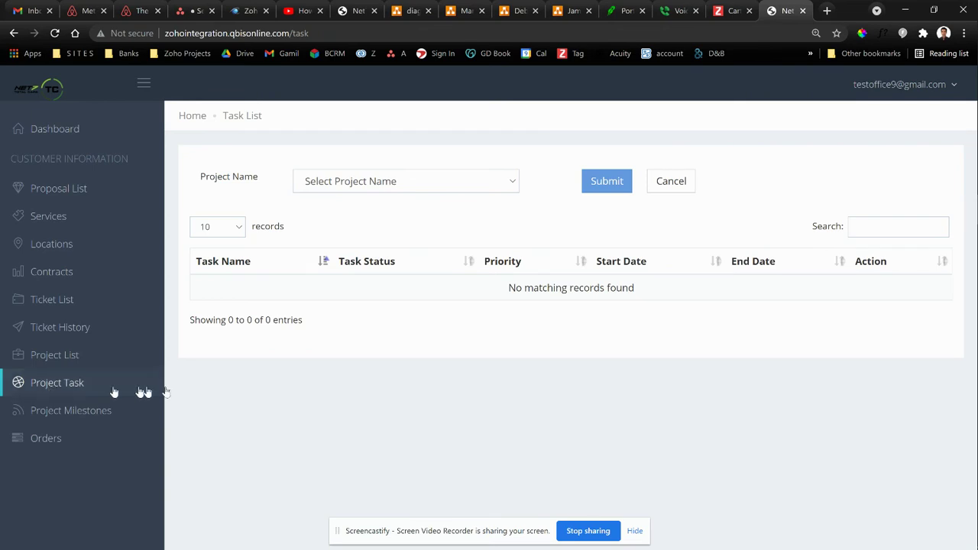
# Load the tasks for project Test By Baz 123 and view the Test purpose task details.
pyautogui.click(440, 176)
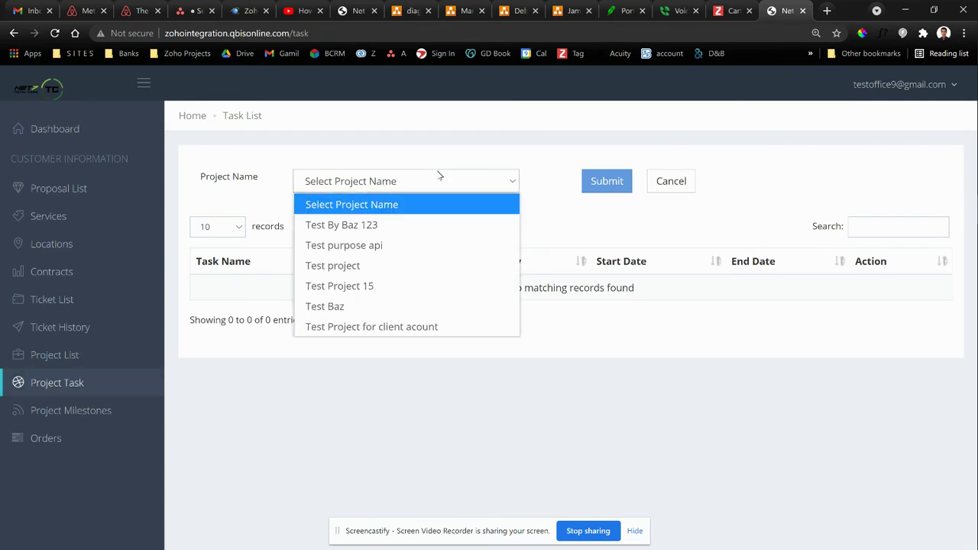
pyautogui.click(428, 222)
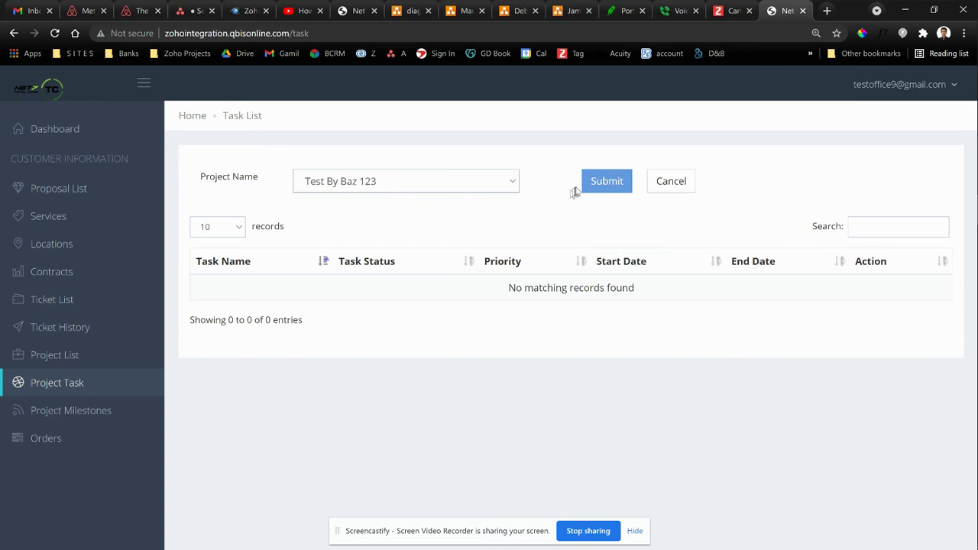
pyautogui.click(594, 187)
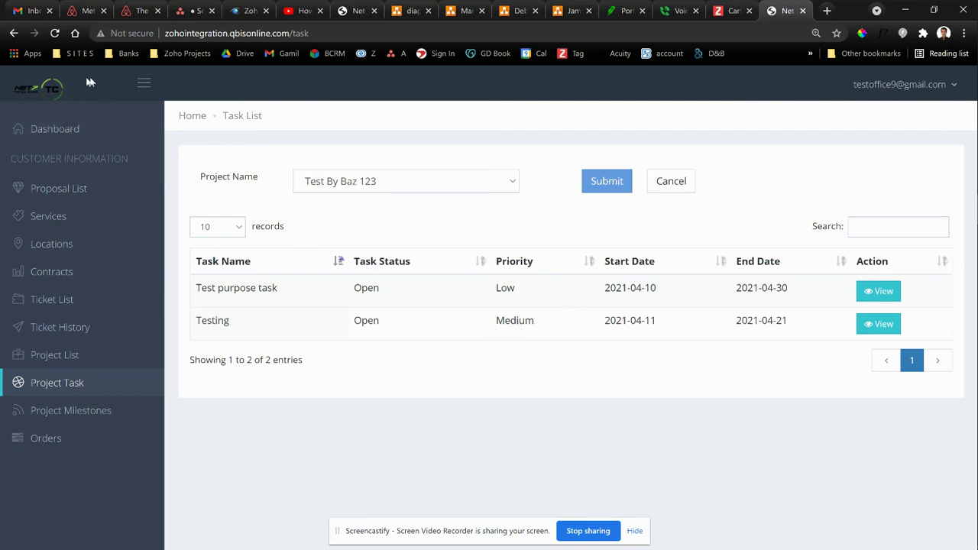
pyautogui.click(882, 294)
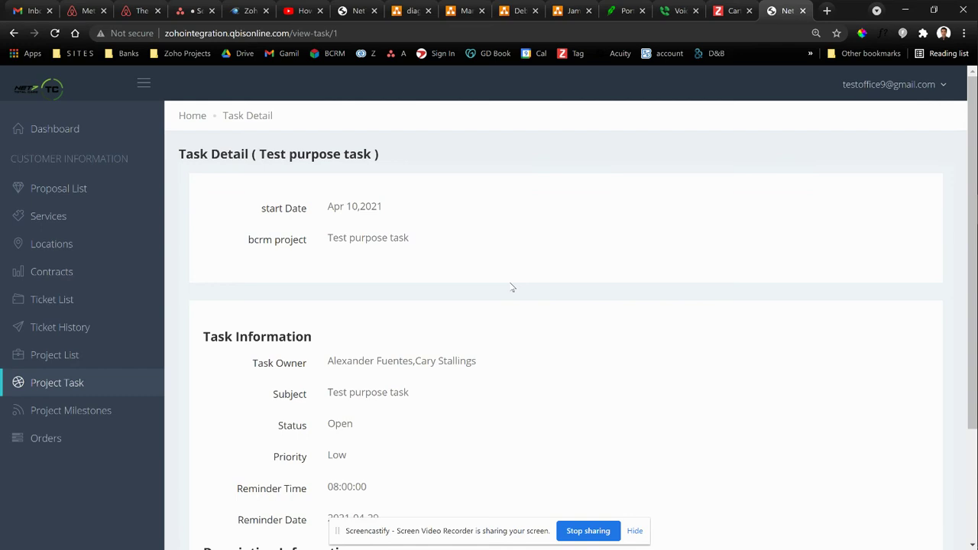
pyautogui.scroll(-2, 512, 287)
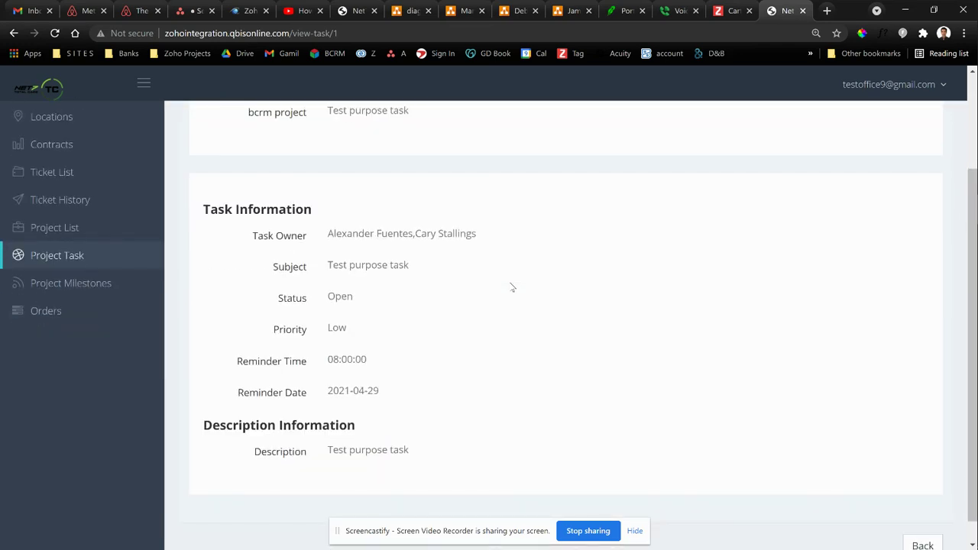
pyautogui.scroll(-1, 512, 288)
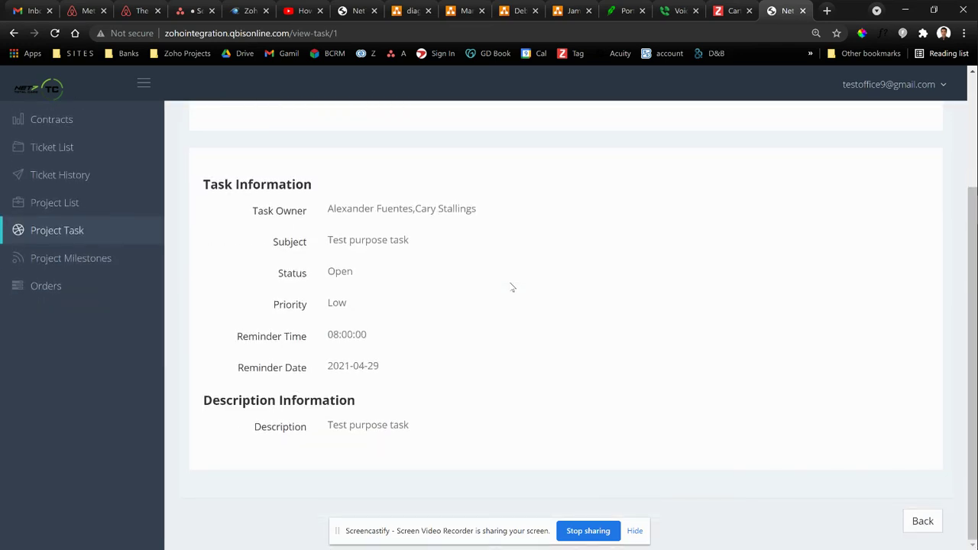
pyautogui.scroll(3, 512, 287)
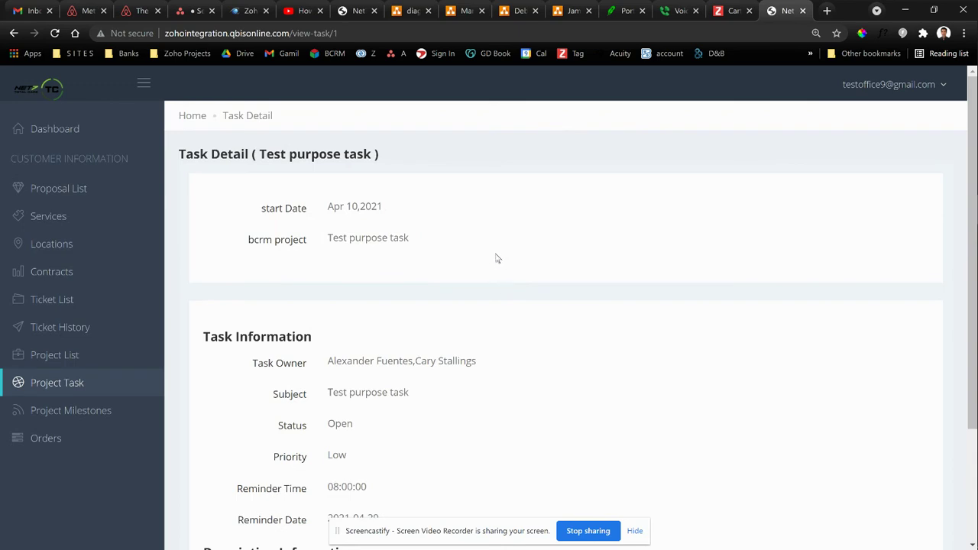
pyautogui.click(42, 420)
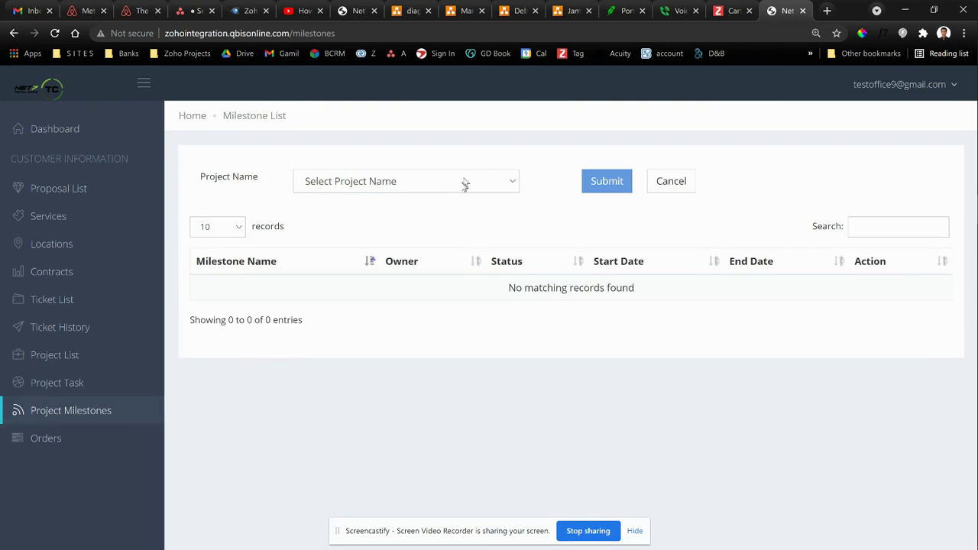
# Load the project milestones, switching the project from Test Project 15 to Test By Baz 123.
pyautogui.click(465, 184)
pyautogui.click(410, 282)
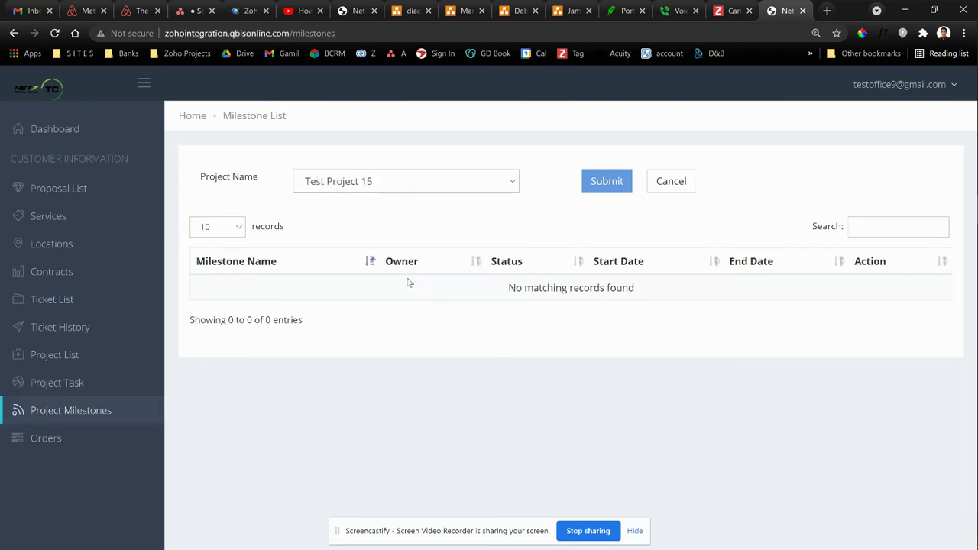
pyautogui.click(600, 185)
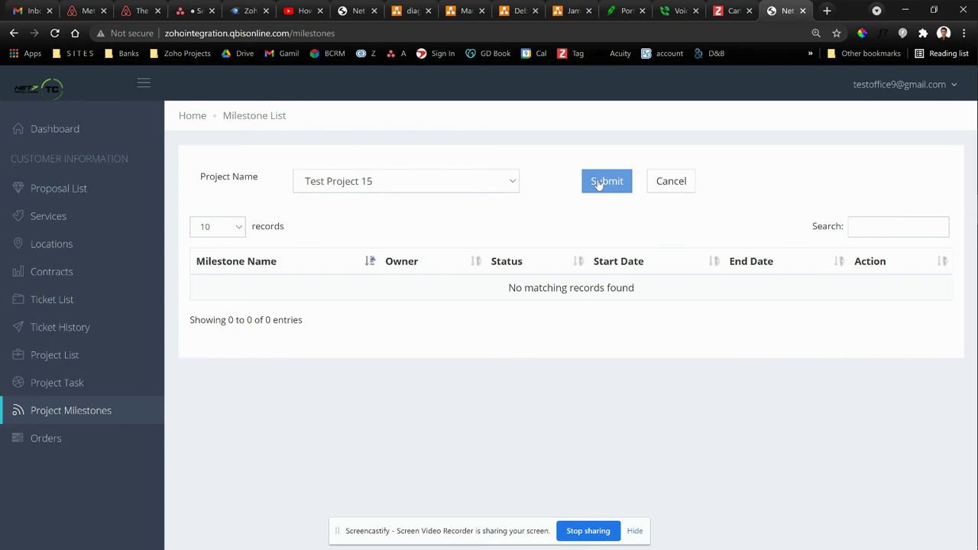
pyautogui.click(372, 178)
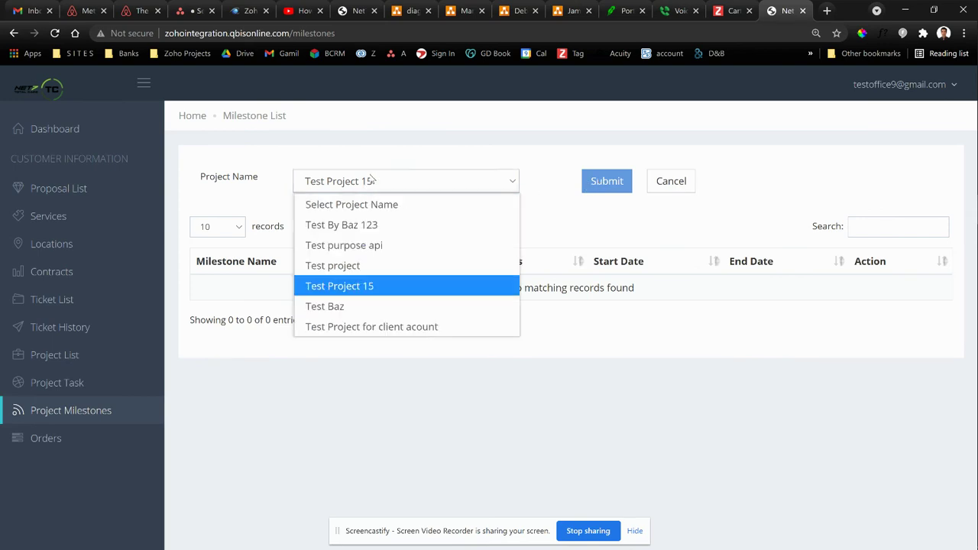
pyautogui.click(380, 222)
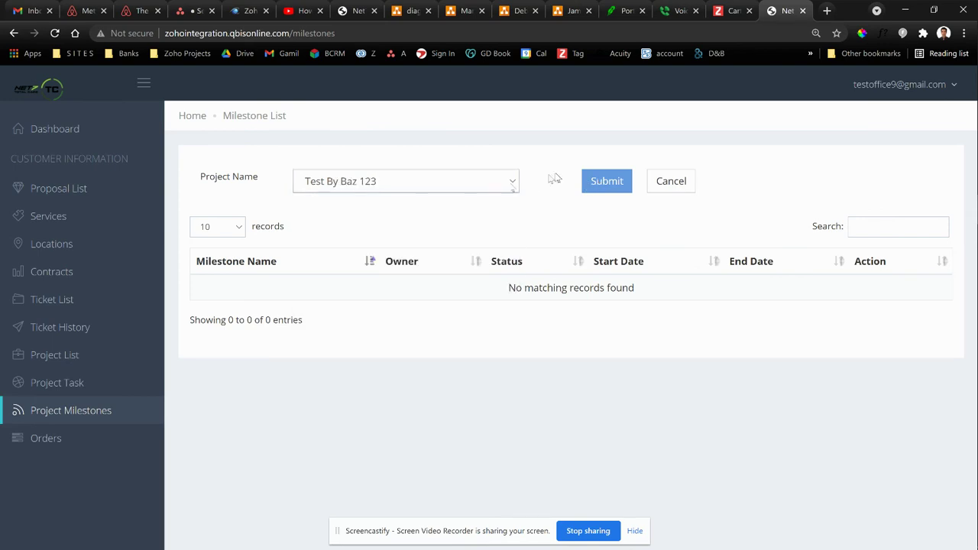
pyautogui.click(602, 186)
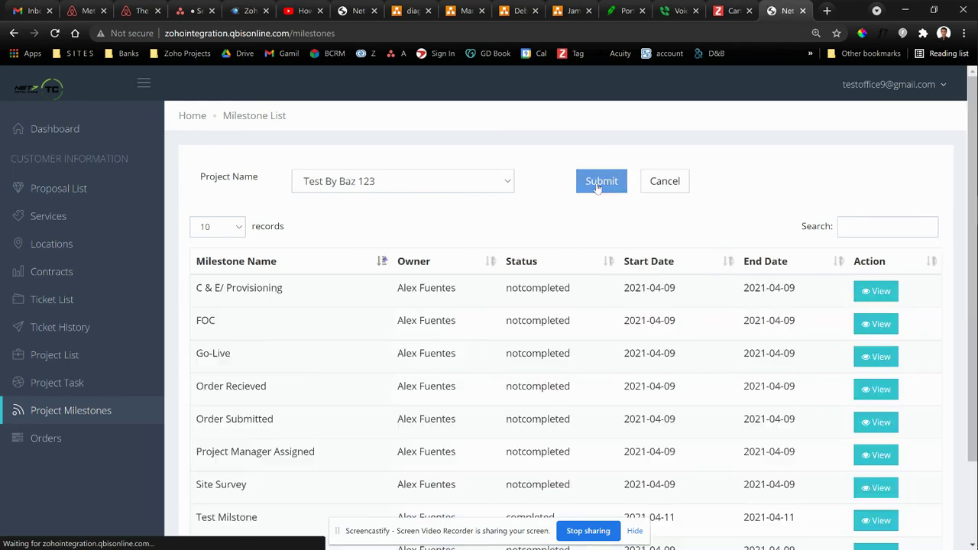
# View the C & E/ Provisioning milestone details, then go to the Orders board.
pyautogui.click(886, 294)
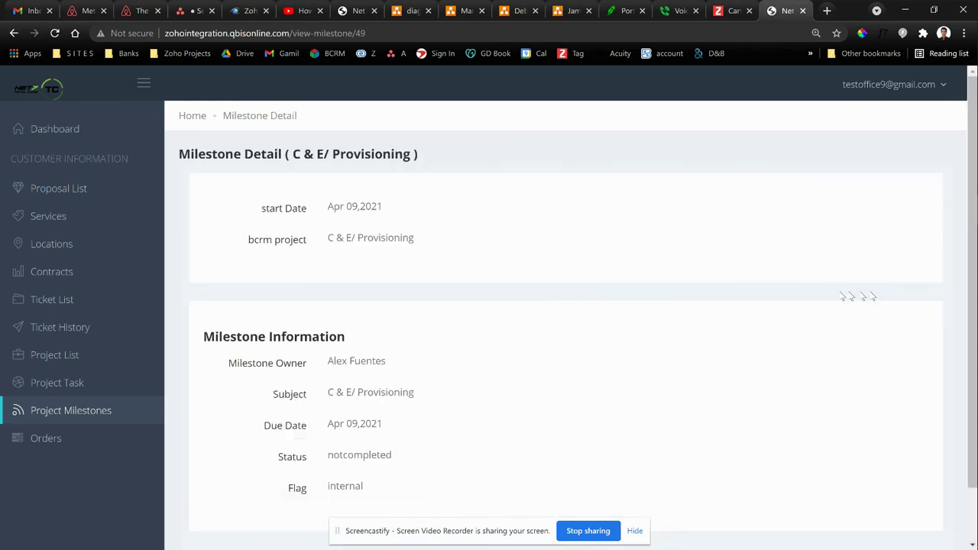
pyautogui.scroll(-2, 523, 261)
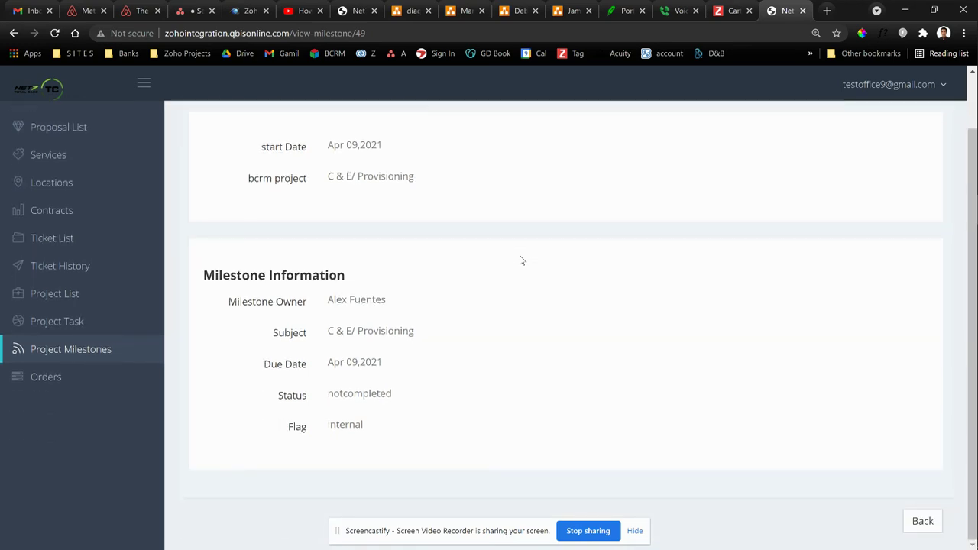
pyautogui.scroll(2, 523, 262)
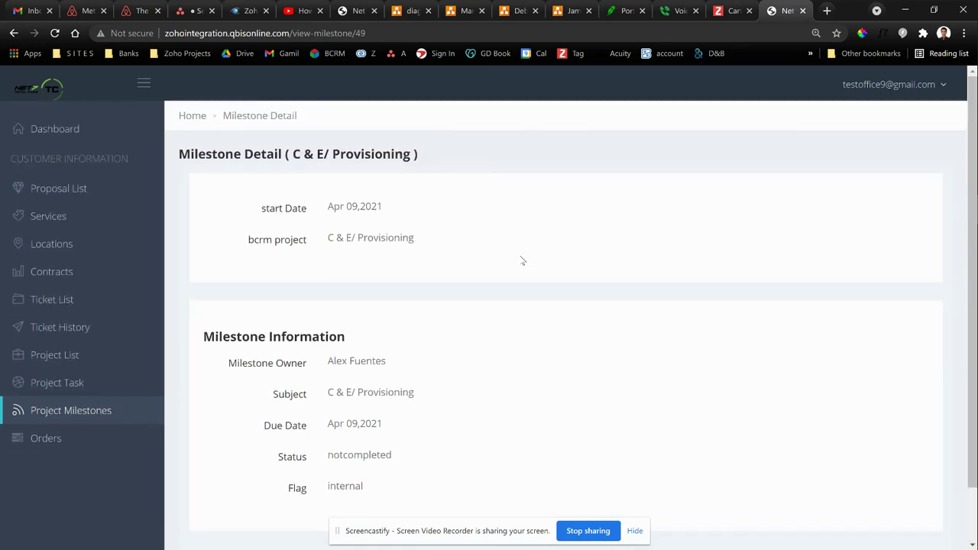
pyautogui.click(44, 442)
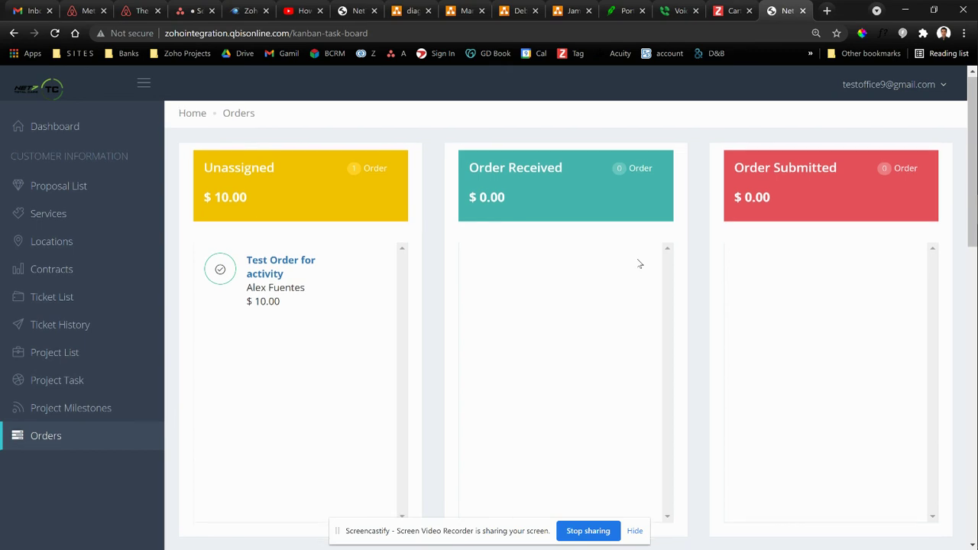
# Open the Test Order for activity card and review its notes, attachment and open and closed activities.
pyautogui.scroll(-6, 640, 263)
pyautogui.scroll(-5, 641, 264)
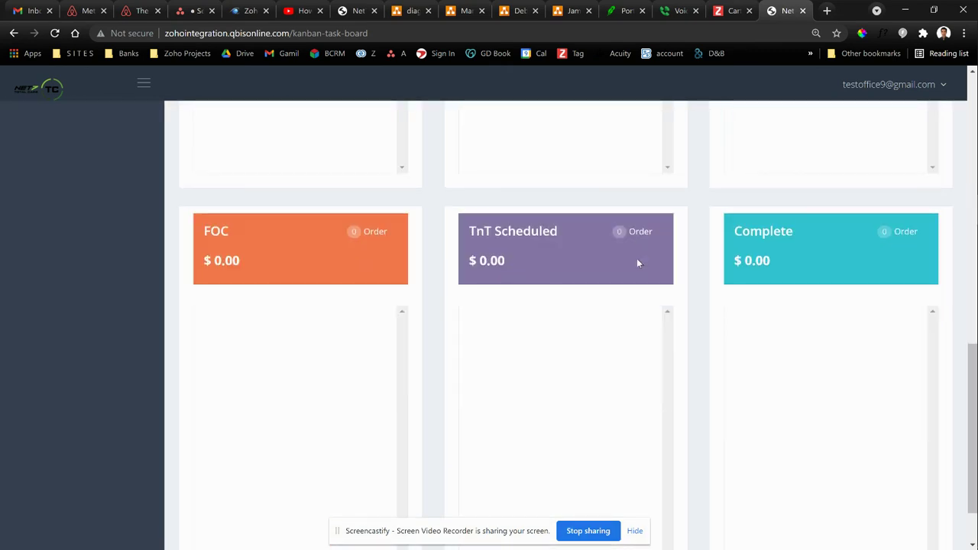
pyautogui.scroll(10, 640, 264)
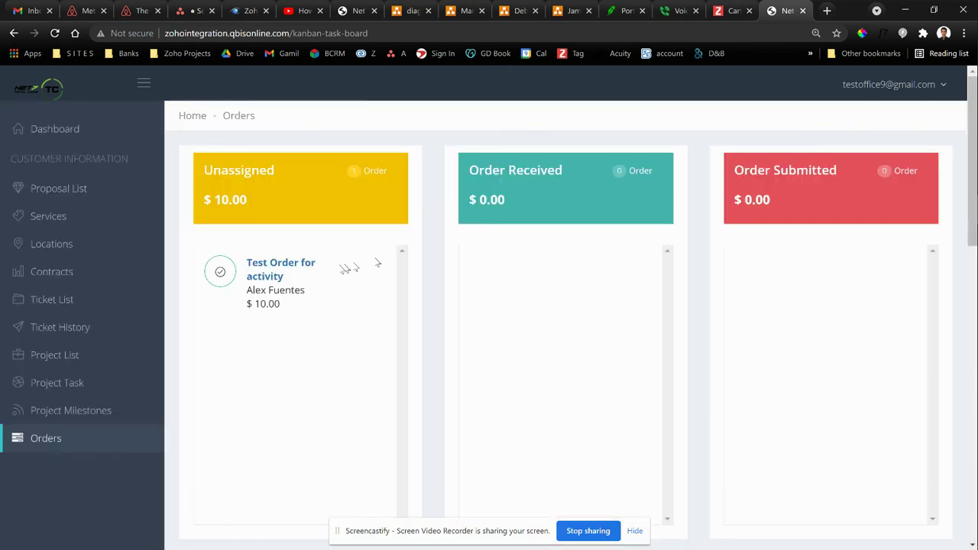
pyautogui.click(263, 272)
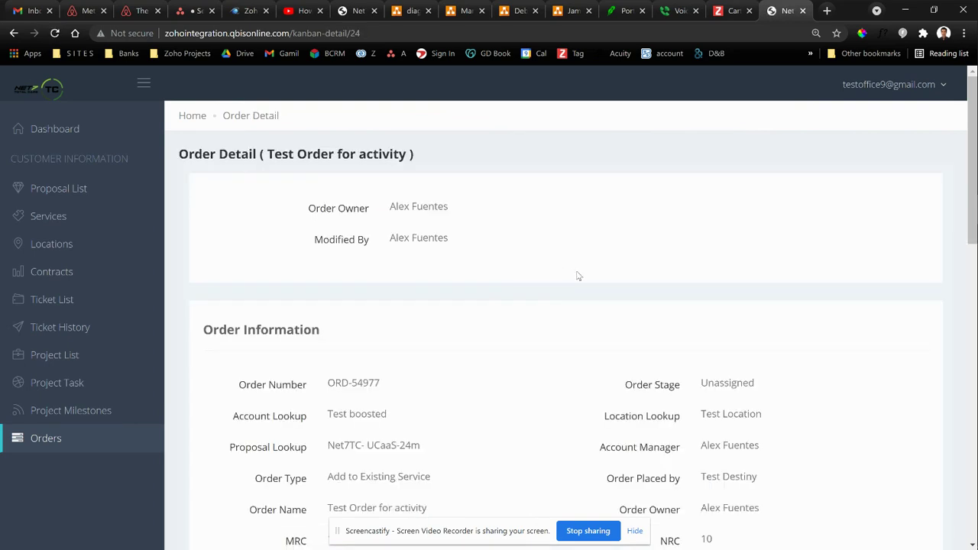
pyautogui.scroll(-6, 578, 276)
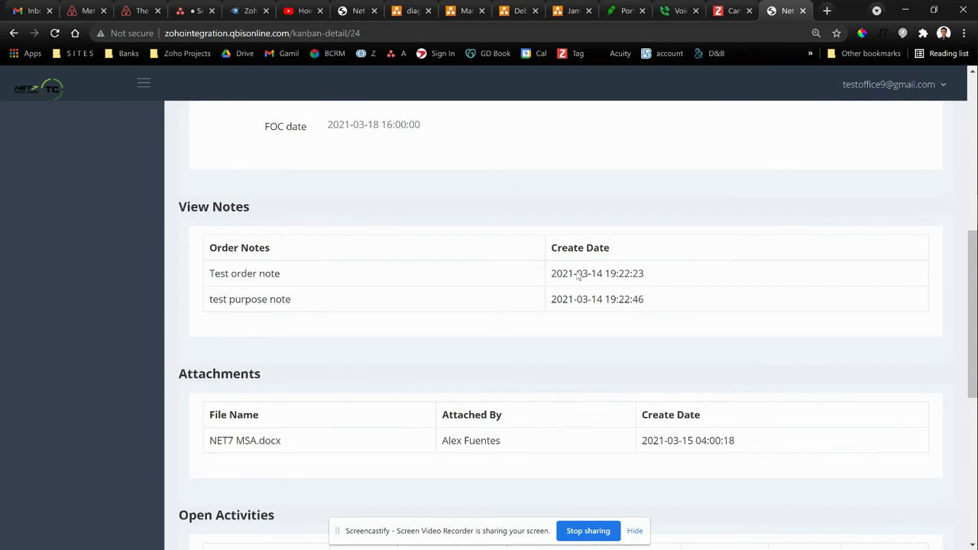
pyautogui.scroll(-4, 579, 273)
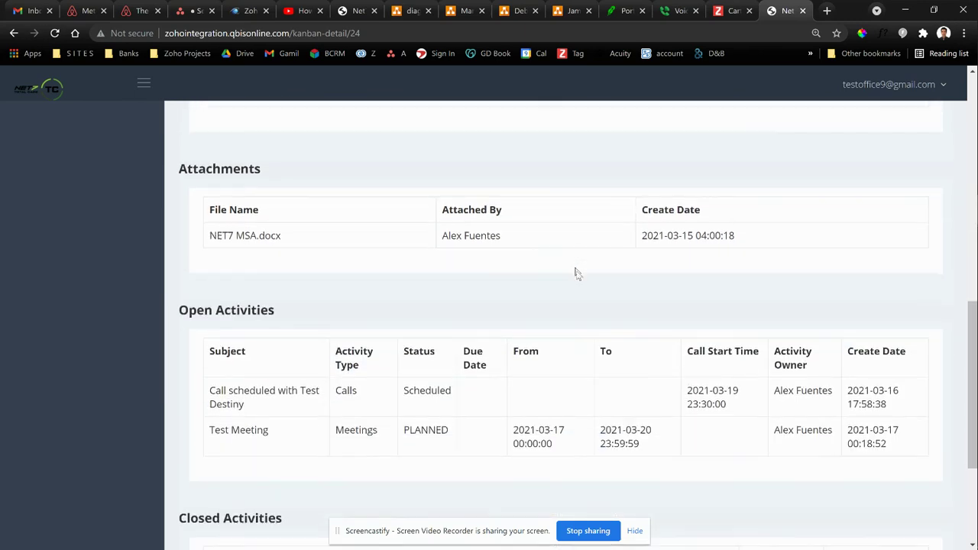
pyautogui.scroll(-2, 578, 274)
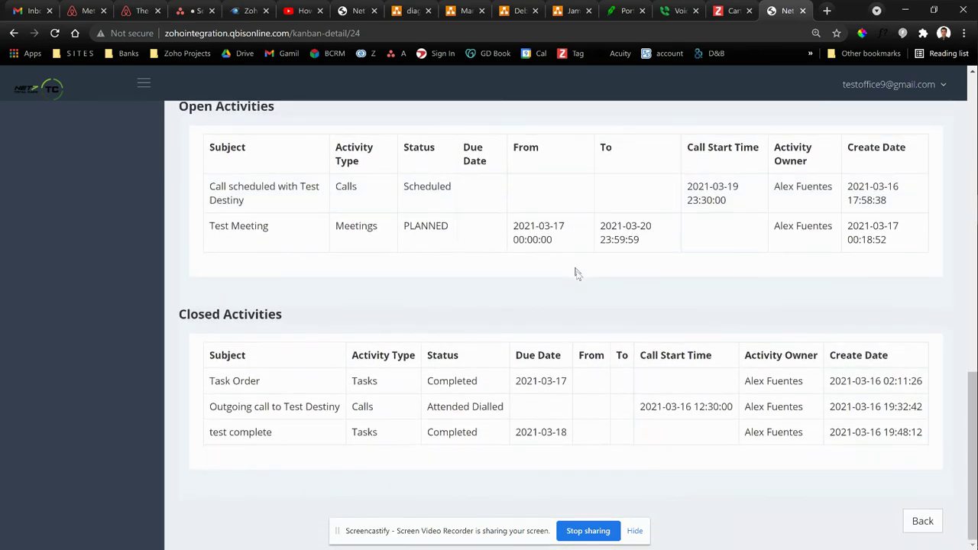
pyautogui.scroll(3, 579, 299)
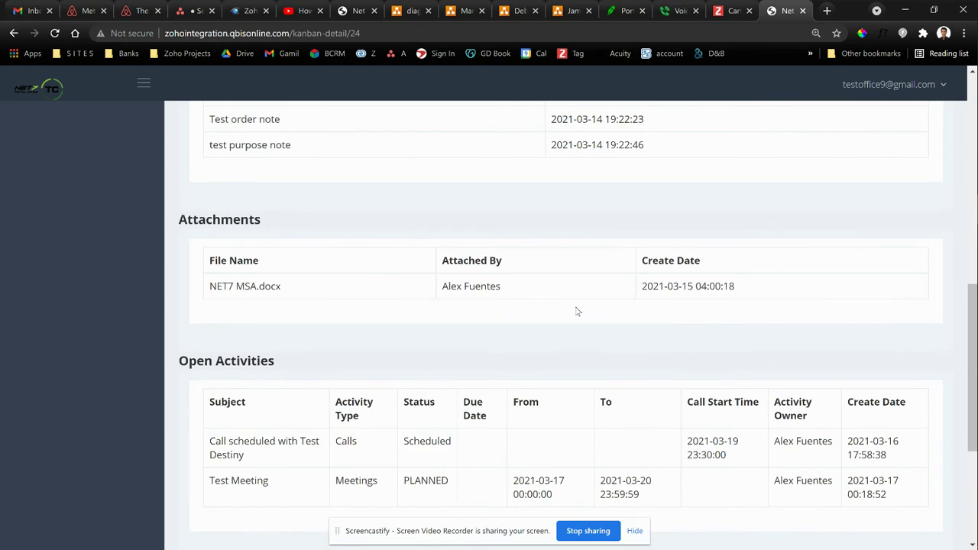
pyautogui.scroll(4, 578, 311)
pyautogui.scroll(-3, 577, 311)
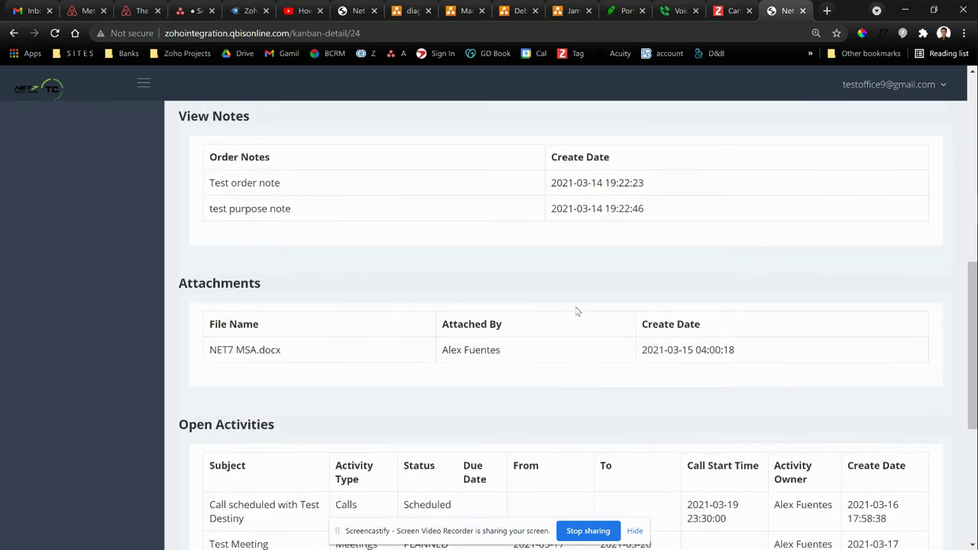
pyautogui.scroll(3, 578, 311)
pyautogui.scroll(4, 578, 311)
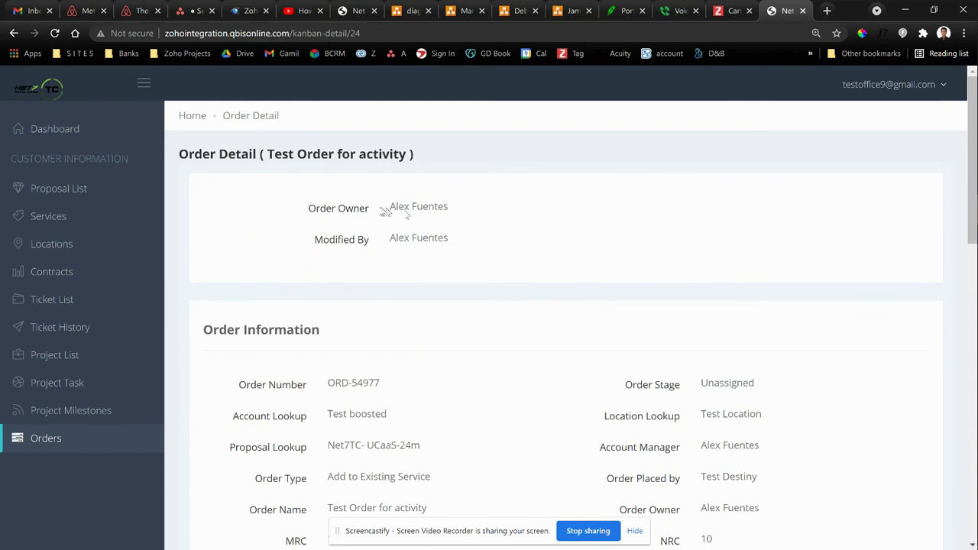
# Return to the Admin Dashboard showing 1 proposal, 2 services, 3 contracts, 3 tickets, 8 projects and 4 tasks.
pyautogui.click(57, 130)
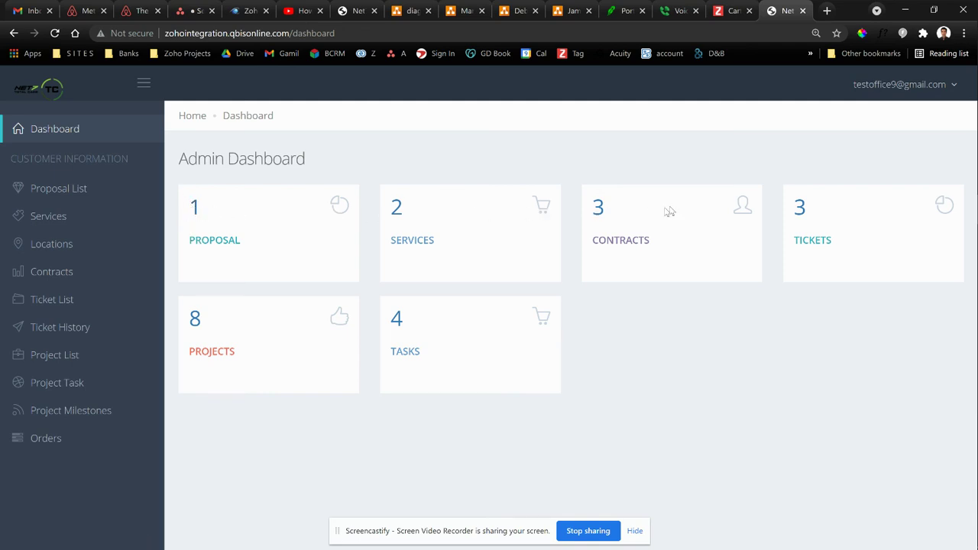
pyautogui.click(805, 217)
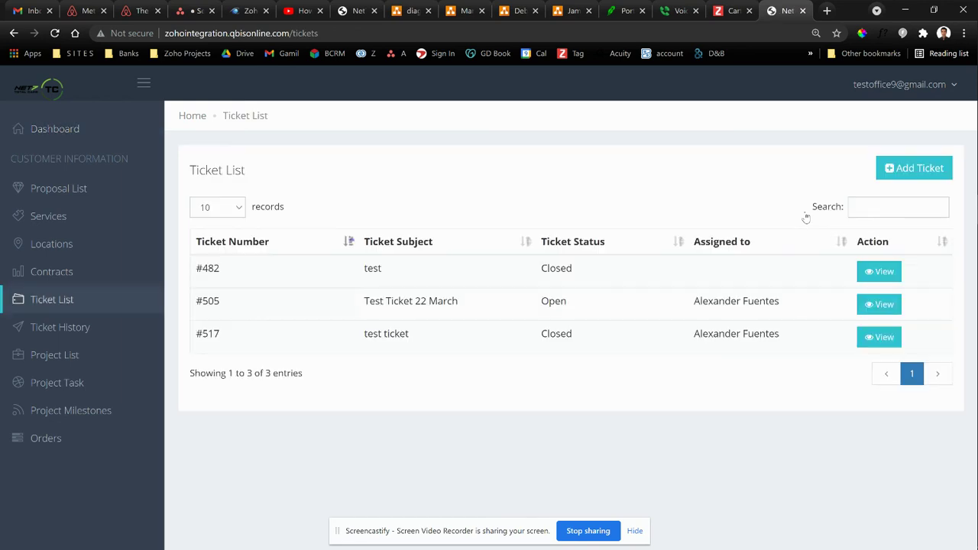
pyautogui.hotkey('alt', 'Left')
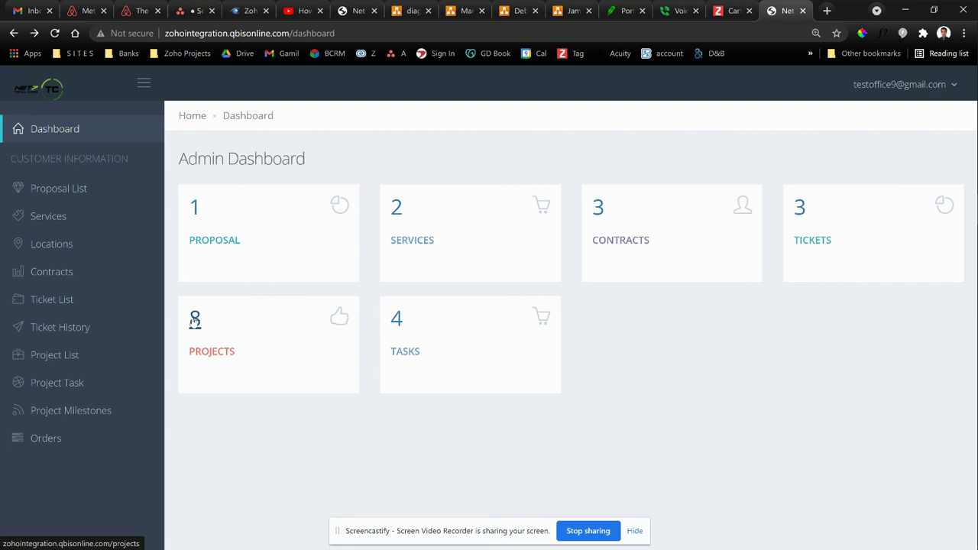
pyautogui.click(195, 317)
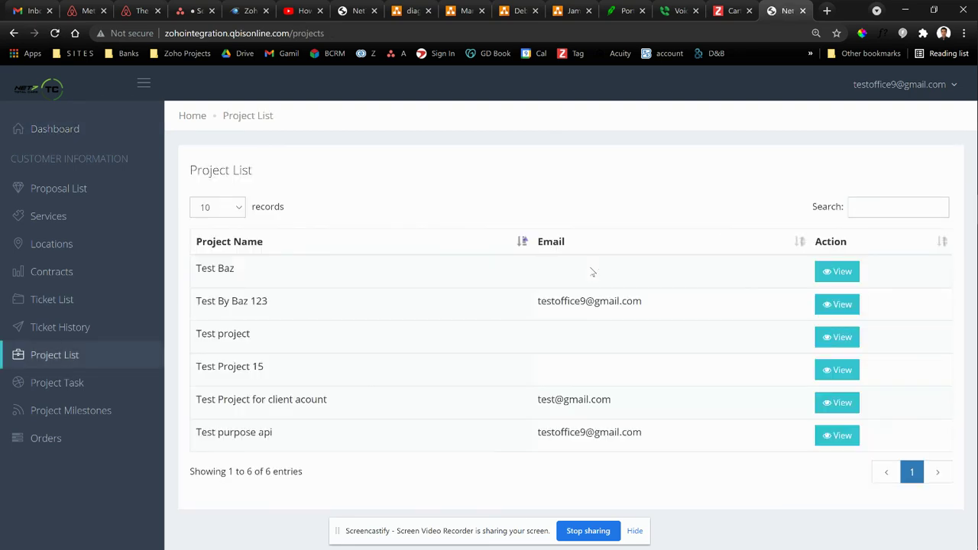
pyautogui.hotkey('alt', 'Left')
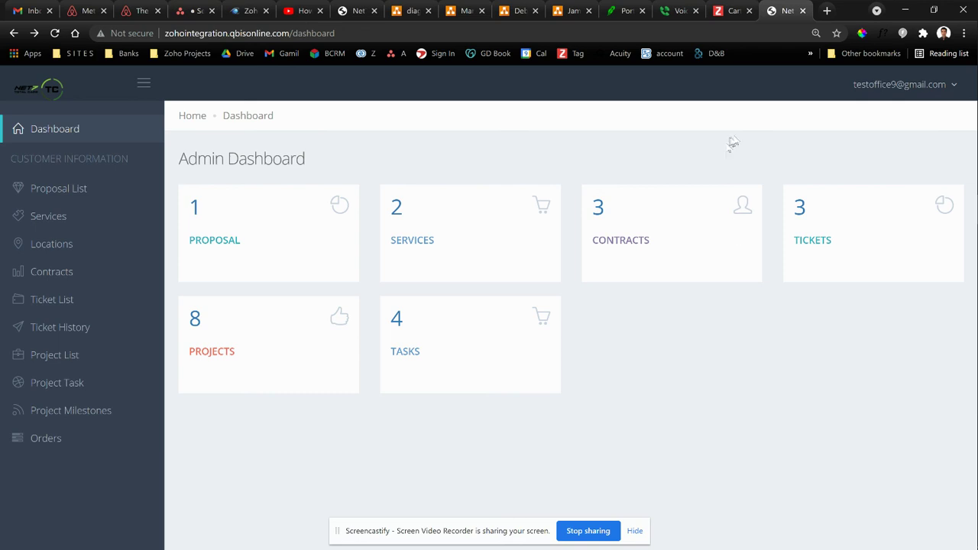
pyautogui.moveTo(955, 161)
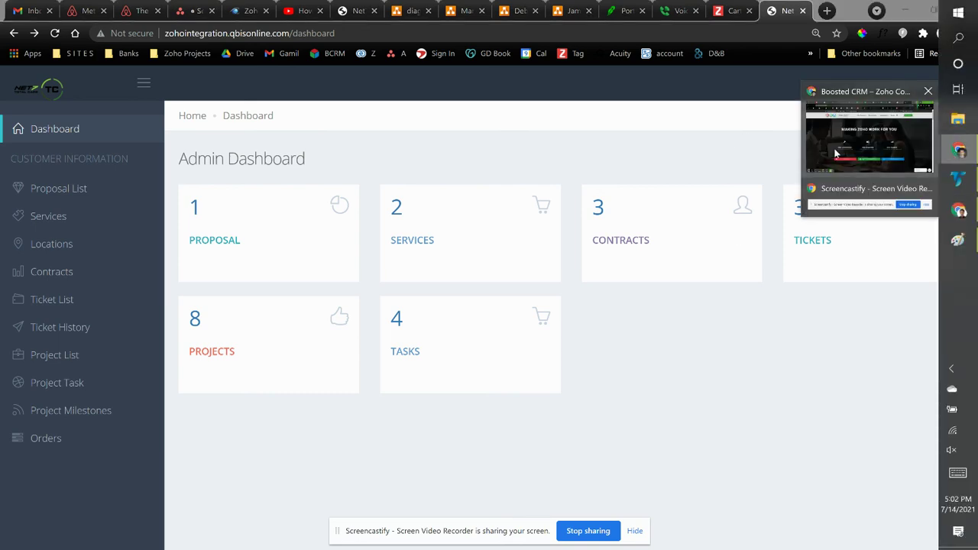
# Switch to the Boosted CRM website and start BOOK A FREE CONSULTATION.
pyautogui.click(872, 141)
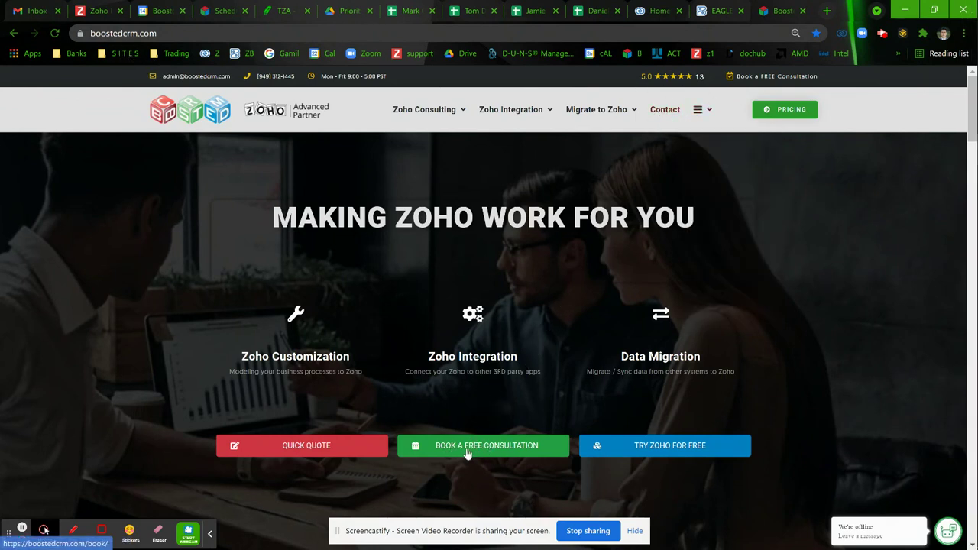
pyautogui.click(516, 451)
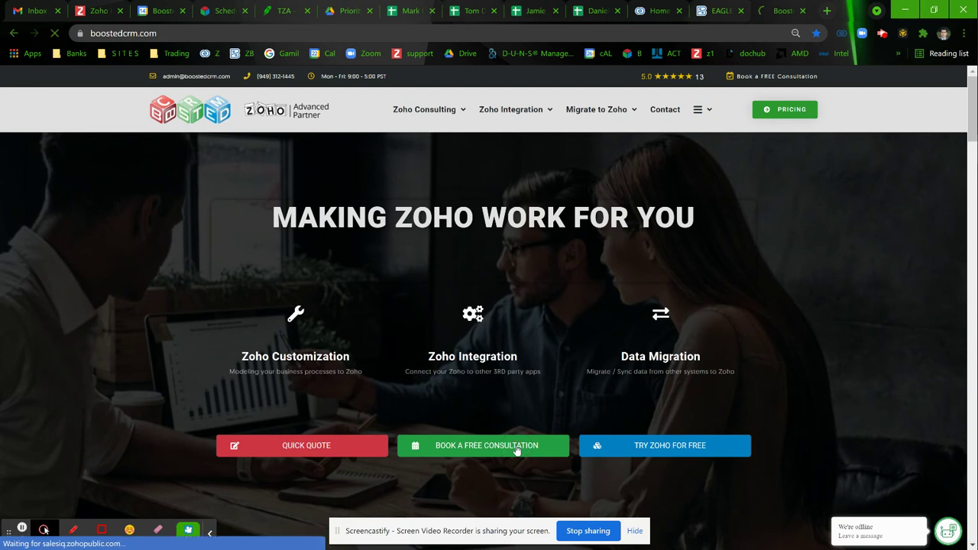